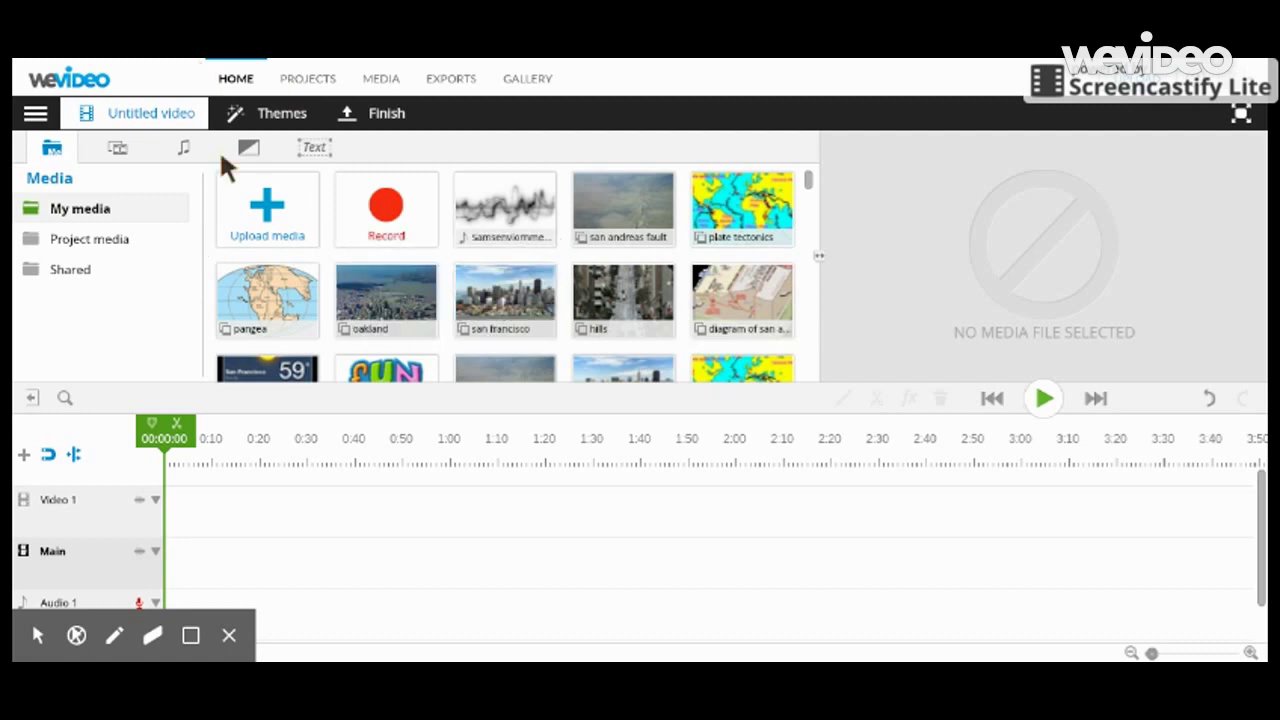
# Add a plain Text title at the Main track's start reading "[creator's name]'s We Video tutorial".
pyautogui.click(318, 145)
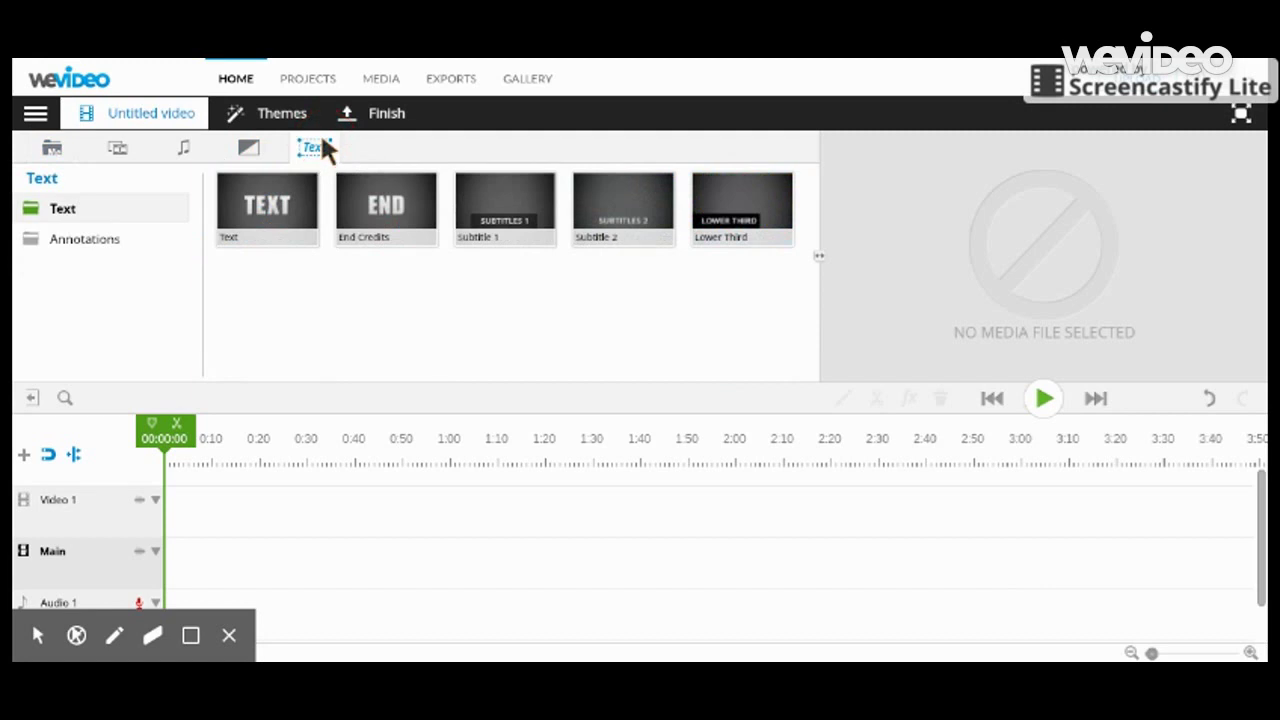
pyautogui.moveTo(265, 205); pyautogui.dragTo(205, 562)
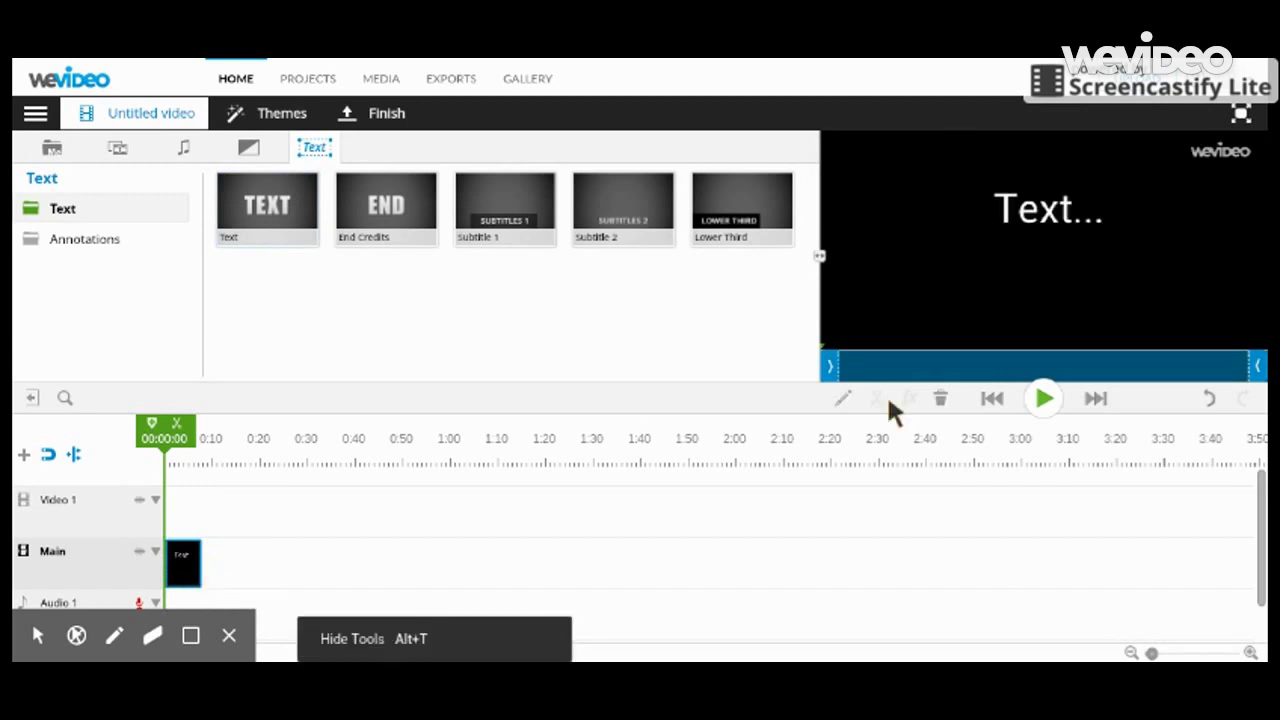
pyautogui.click(841, 397)
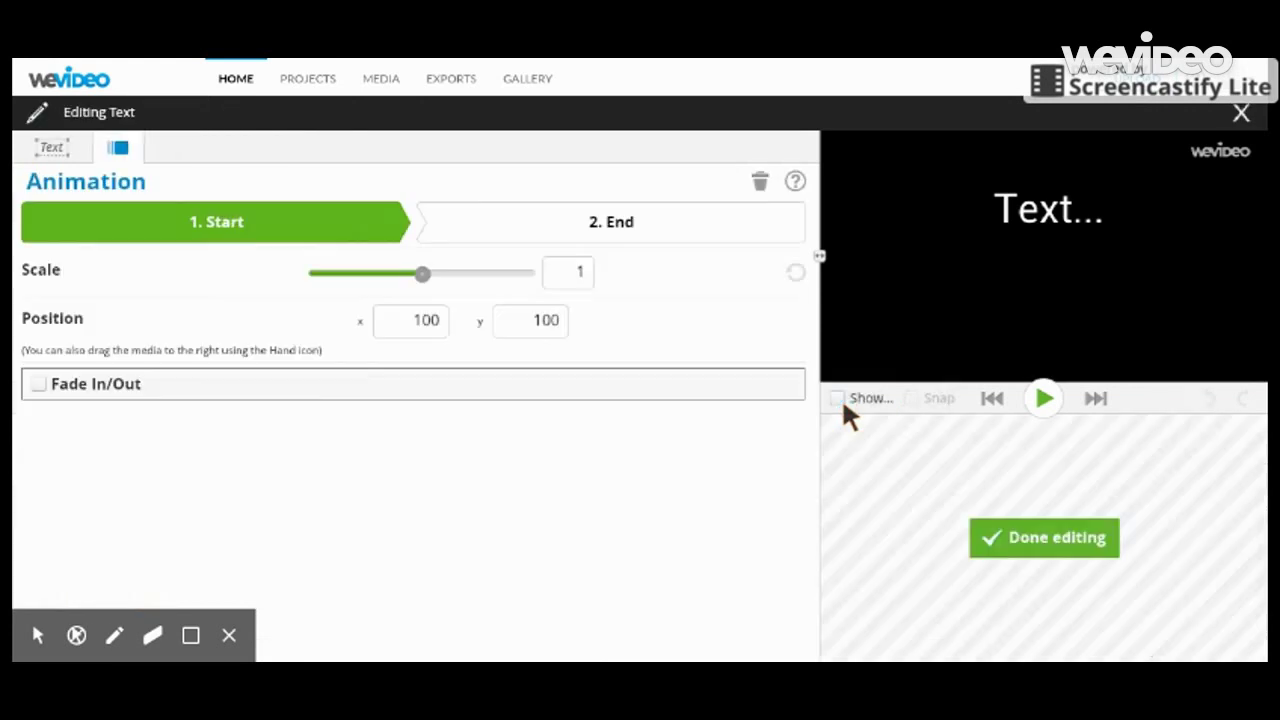
pyautogui.click(45, 150)
pyautogui.click(131, 236)
pyautogui.moveTo(66, 214); pyautogui.dragTo(14, 217)
pyautogui.write('Sa')
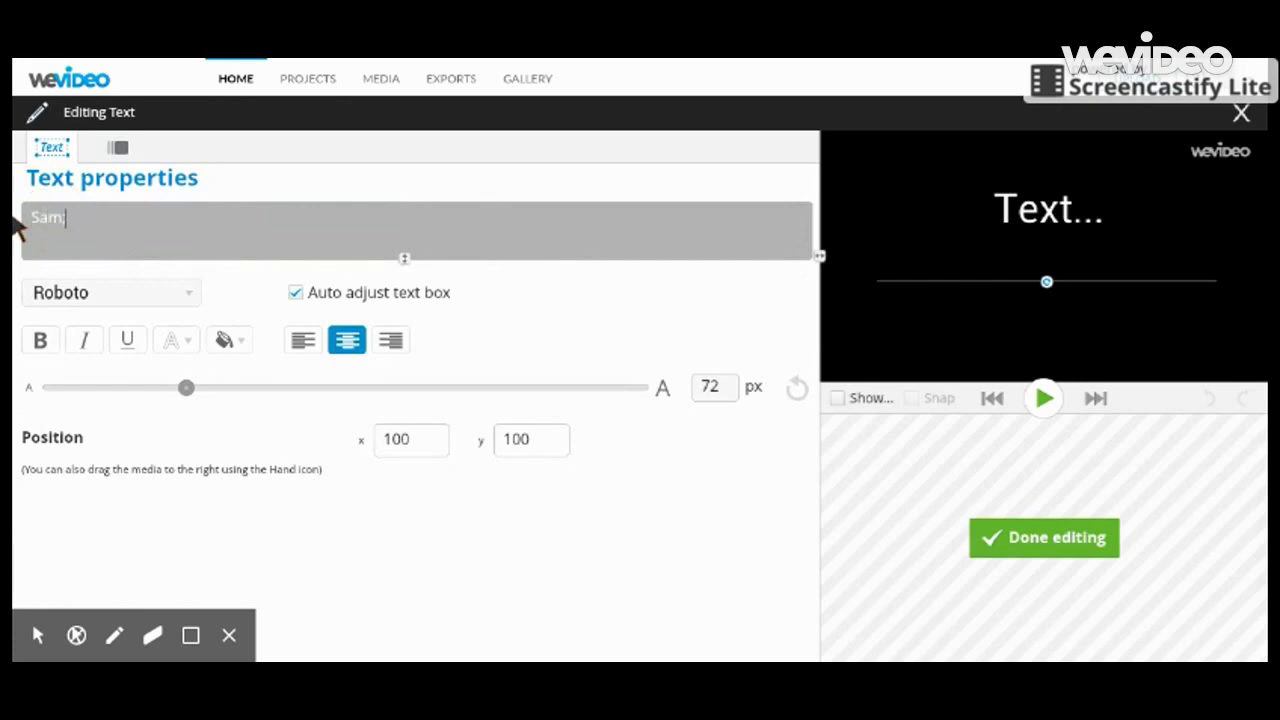
pyautogui.write('m')
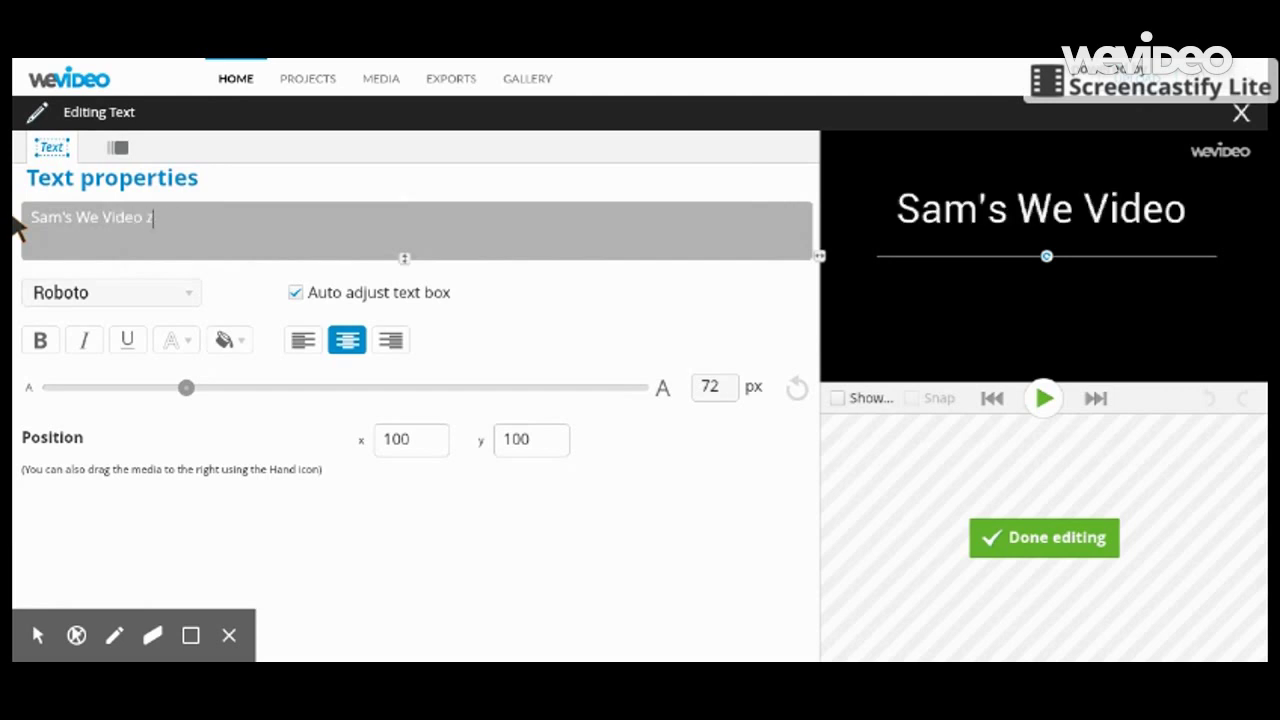
pyautogui.write('utor')
pyautogui.click(1022, 548)
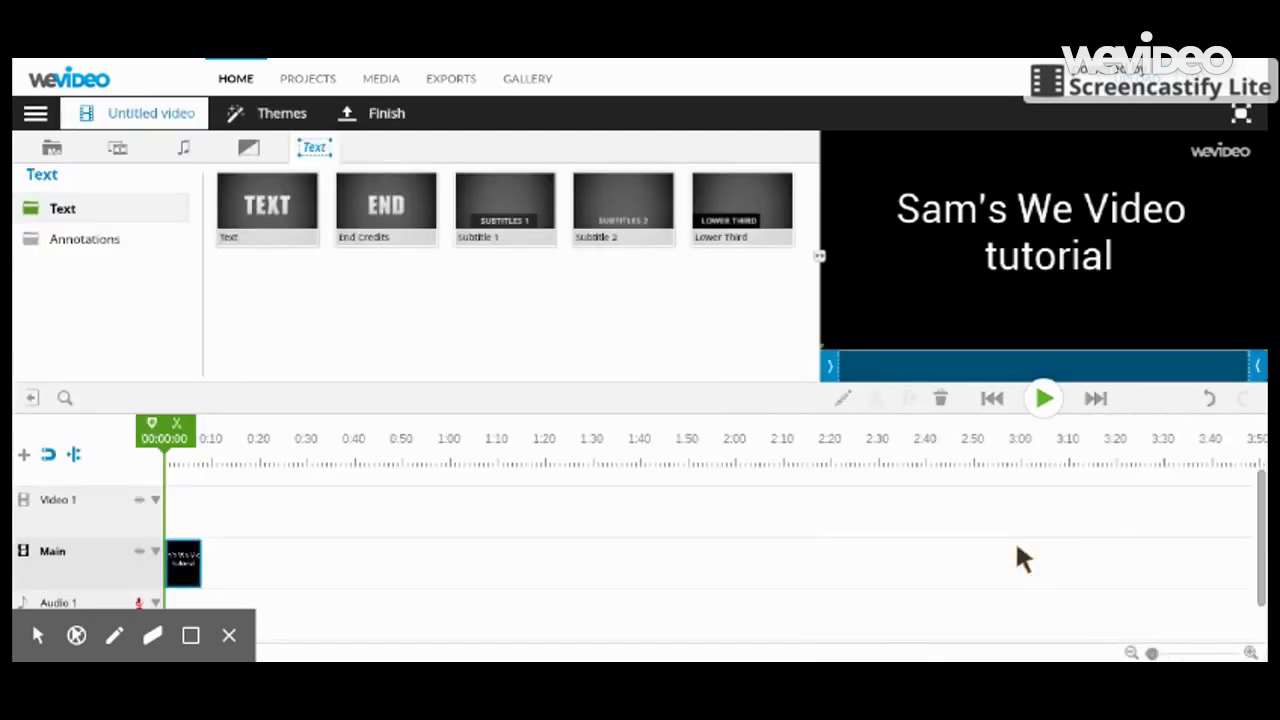
# Upload another copy of 1425.jpg from the computer into My media.
pyautogui.click(35, 113)
pyautogui.click(35, 113)
pyautogui.click(52, 148)
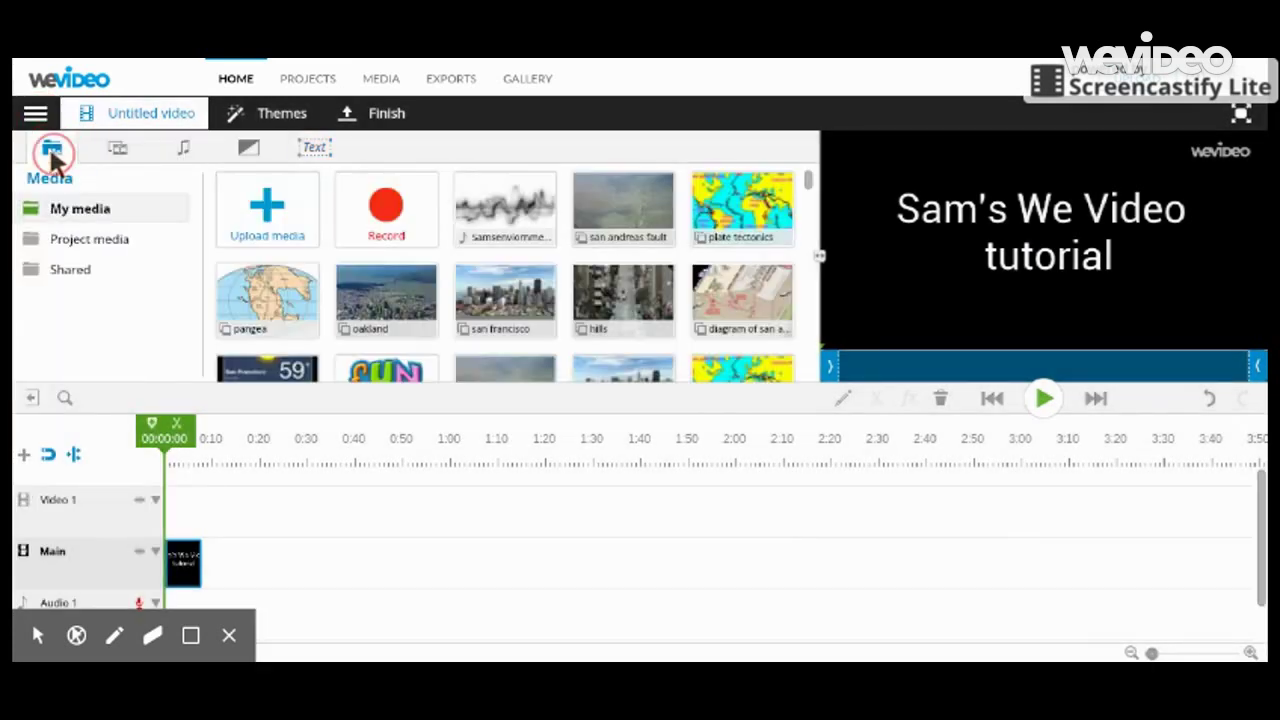
pyautogui.click(298, 213)
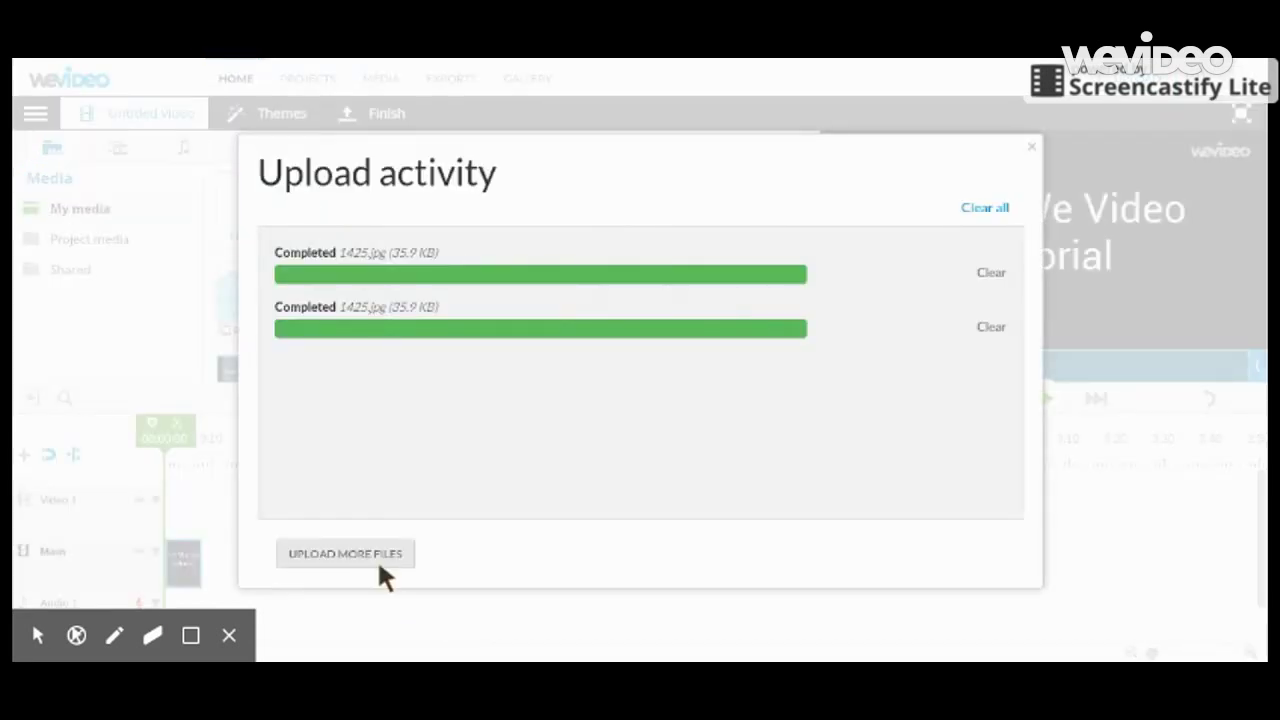
pyautogui.click(345, 553)
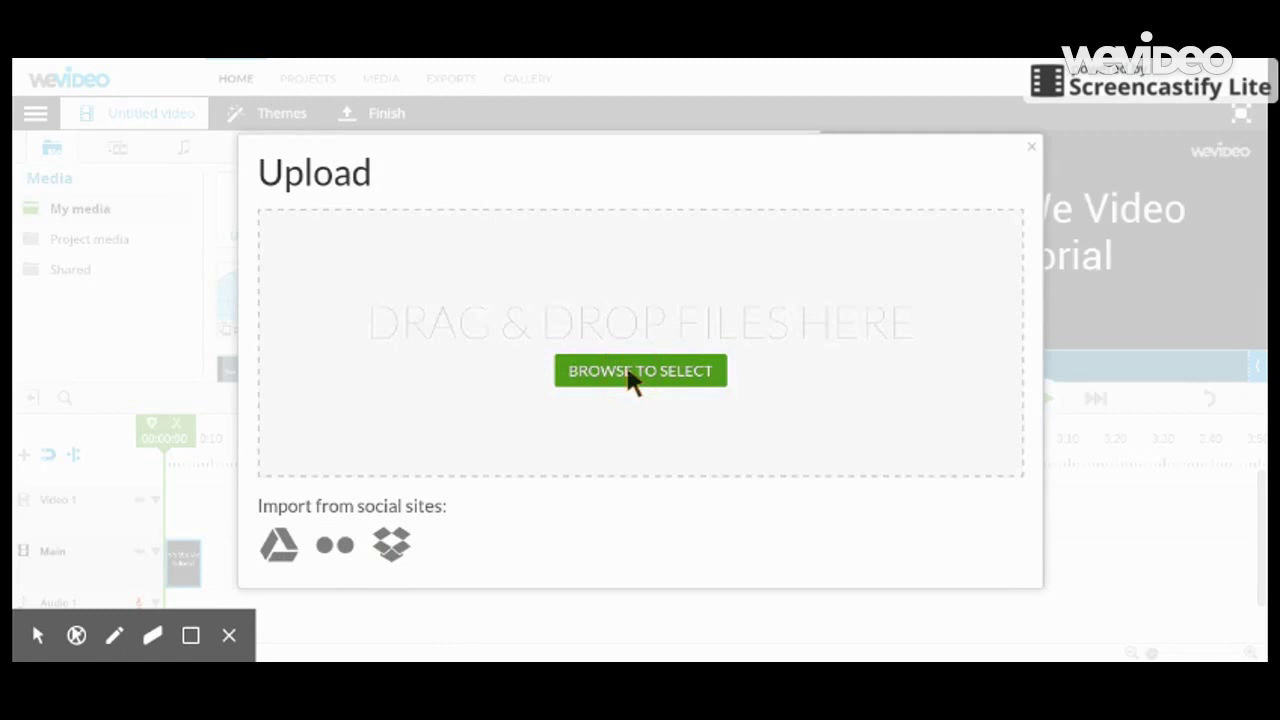
pyautogui.doubleClick(465, 328)
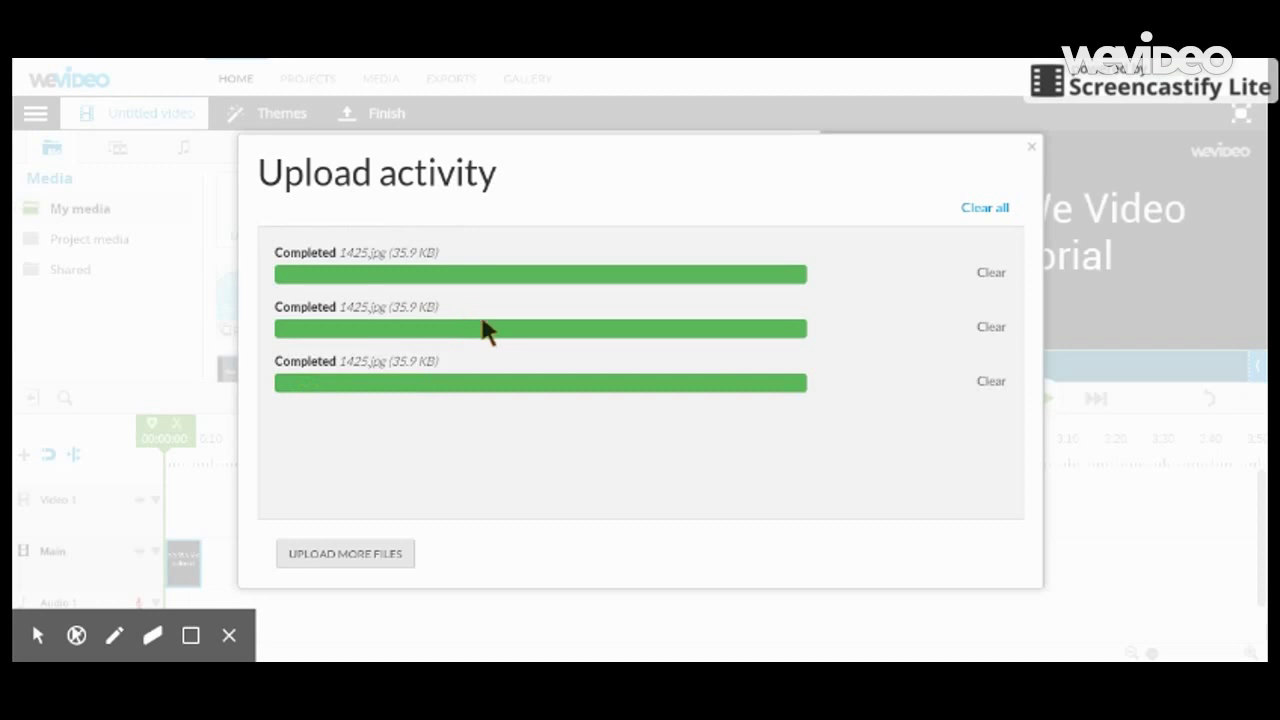
pyautogui.click(1031, 146)
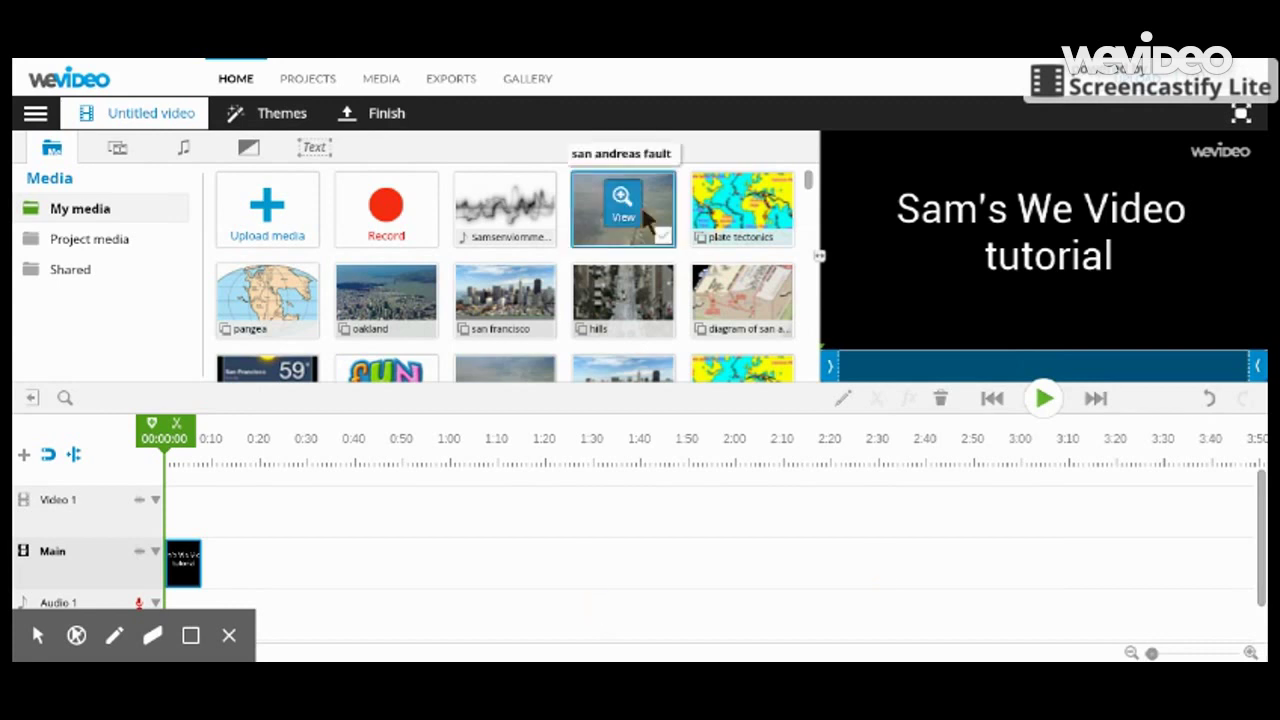
pyautogui.click(299, 183)
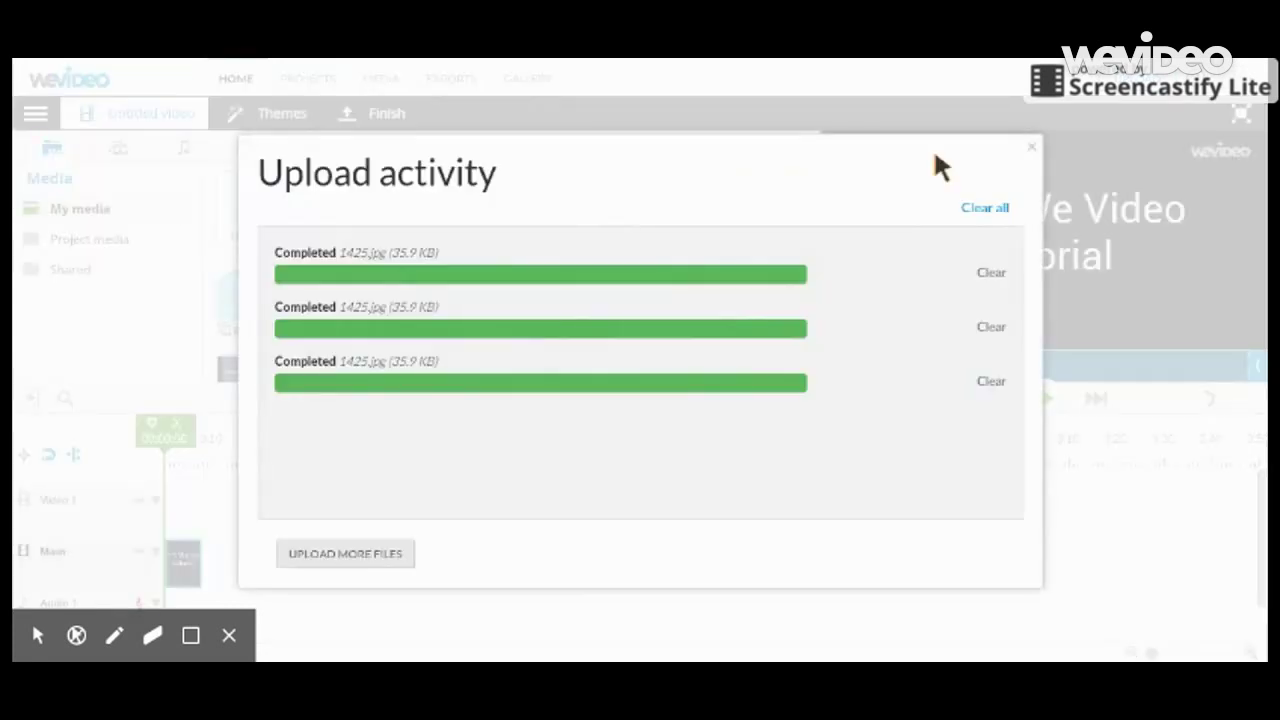
pyautogui.click(1031, 146)
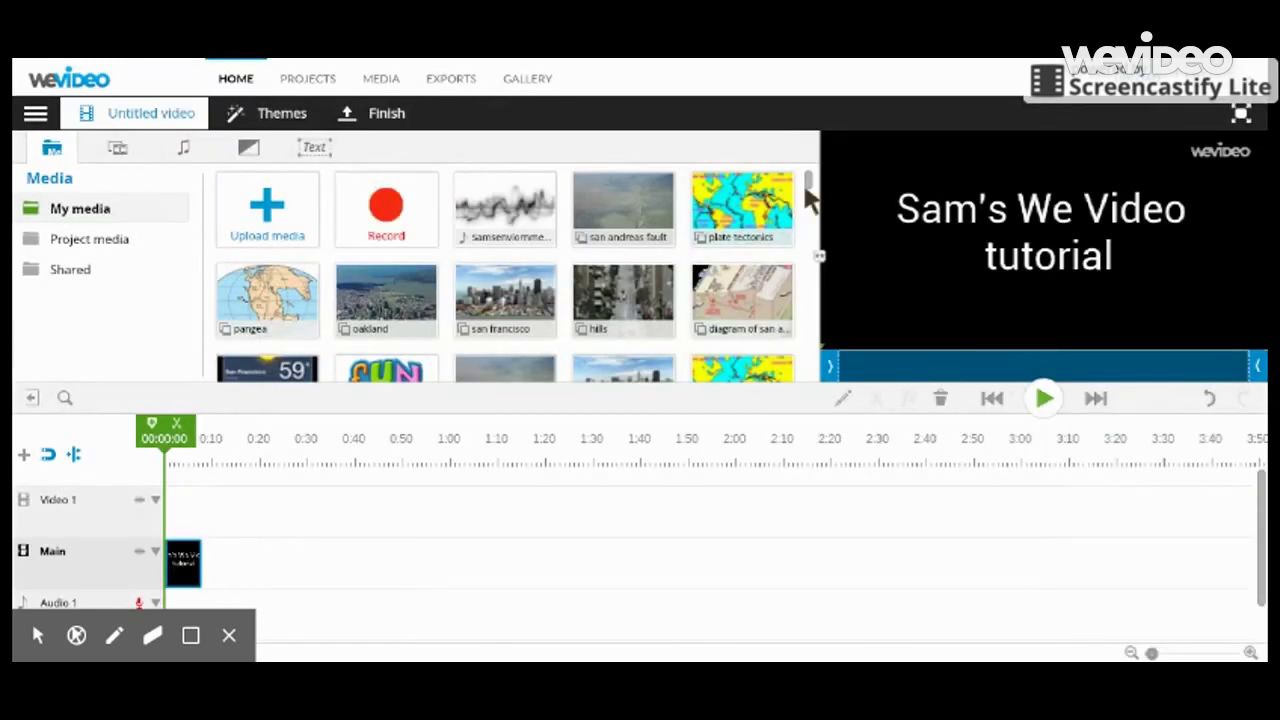
# Place the last 1425 image after the title and preview the project from the start.
pyautogui.moveTo(806, 177); pyautogui.dragTo(785, 410)
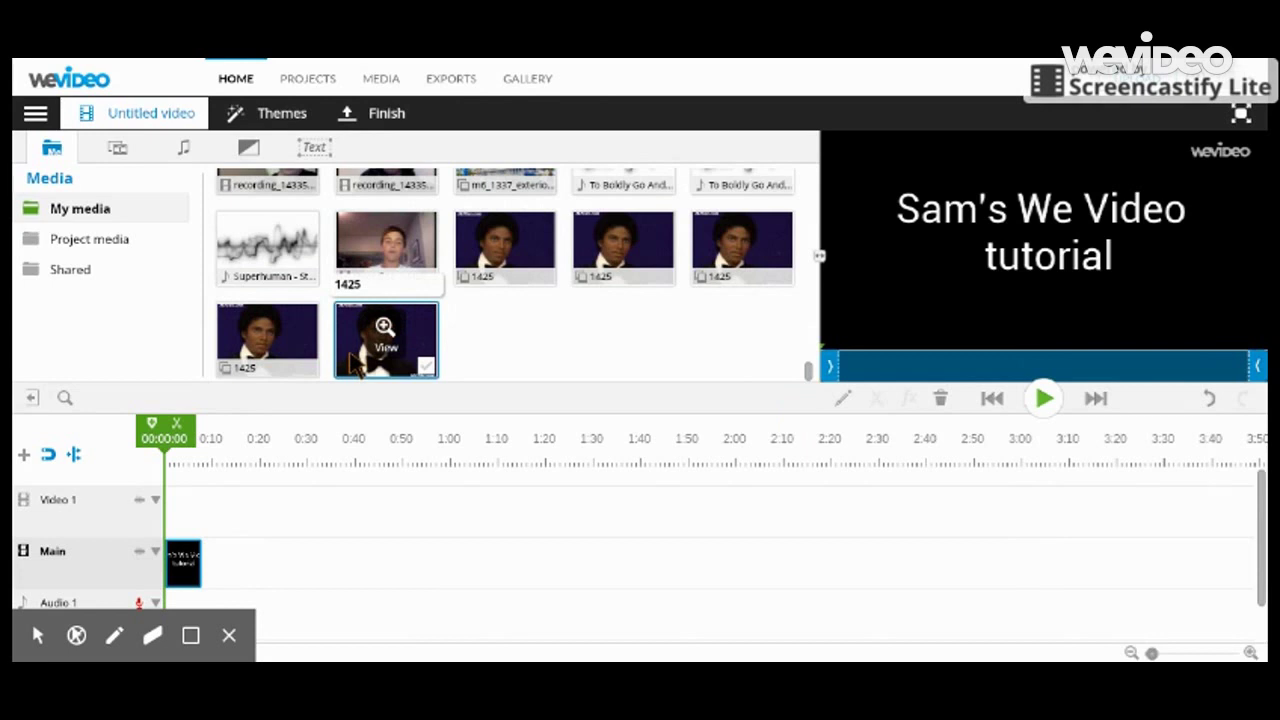
pyautogui.moveTo(365, 352); pyautogui.dragTo(249, 572)
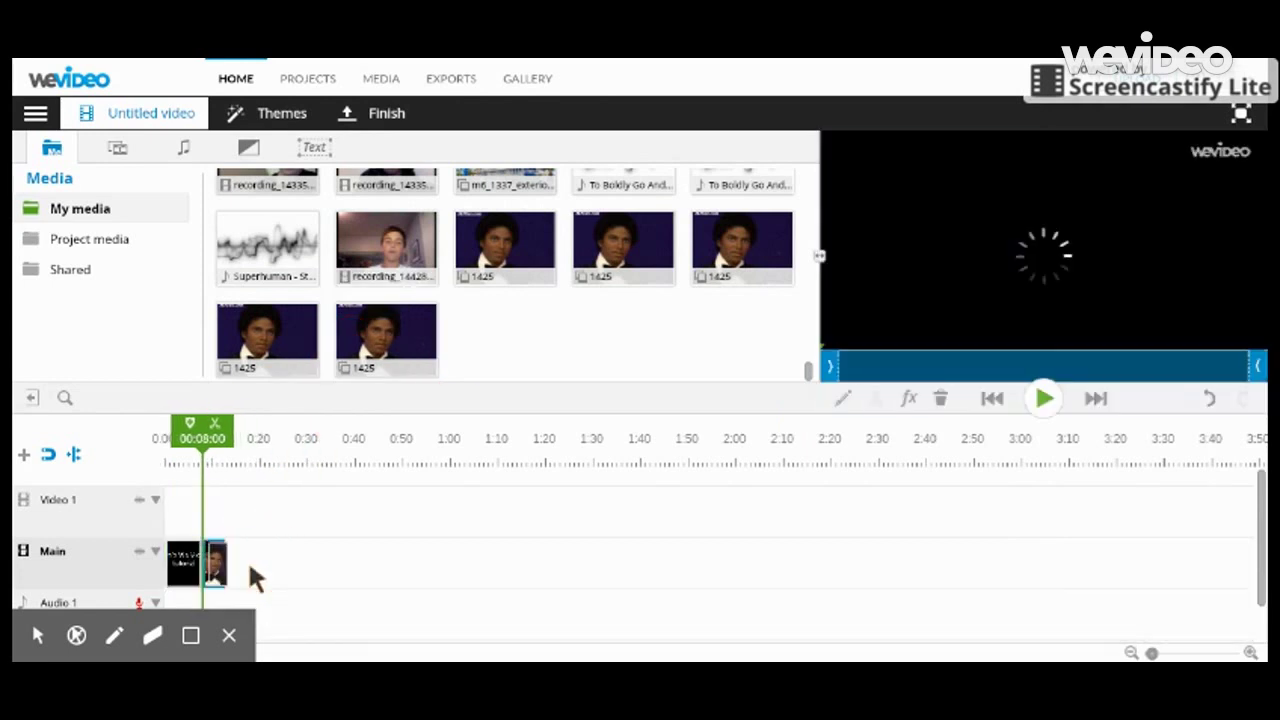
pyautogui.moveTo(203, 438); pyautogui.dragTo(168, 451)
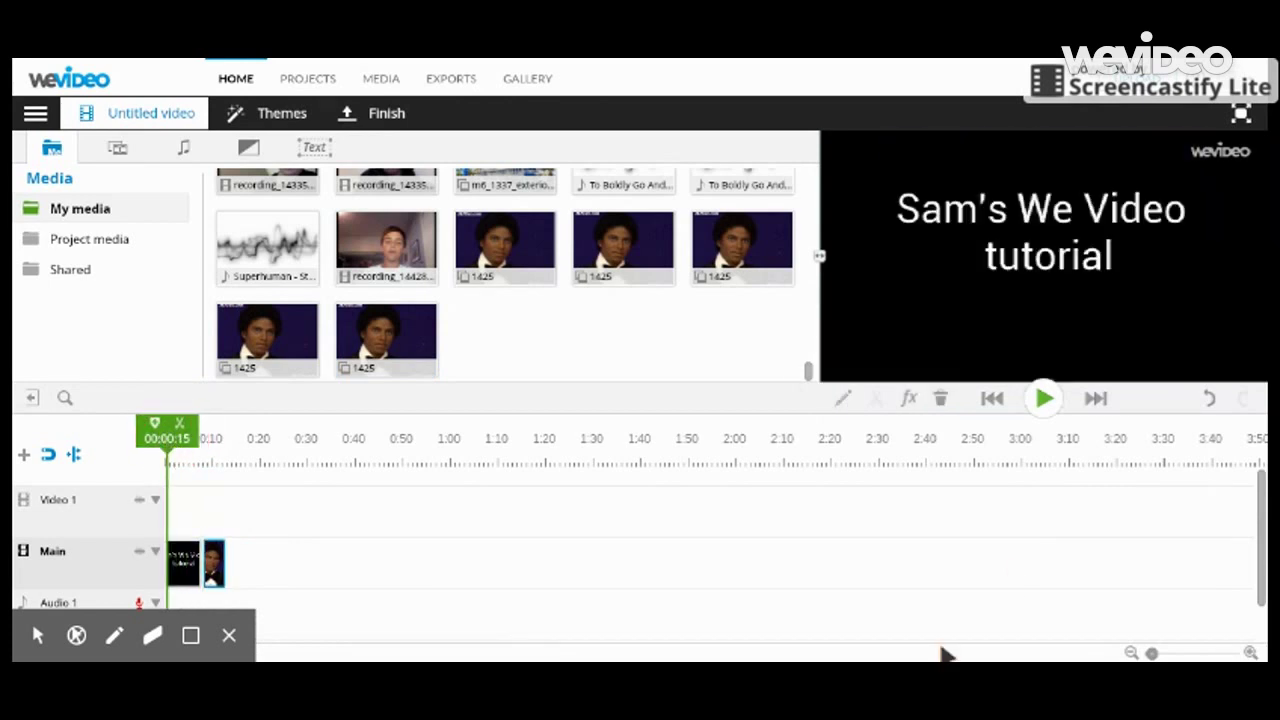
pyautogui.click(1040, 398)
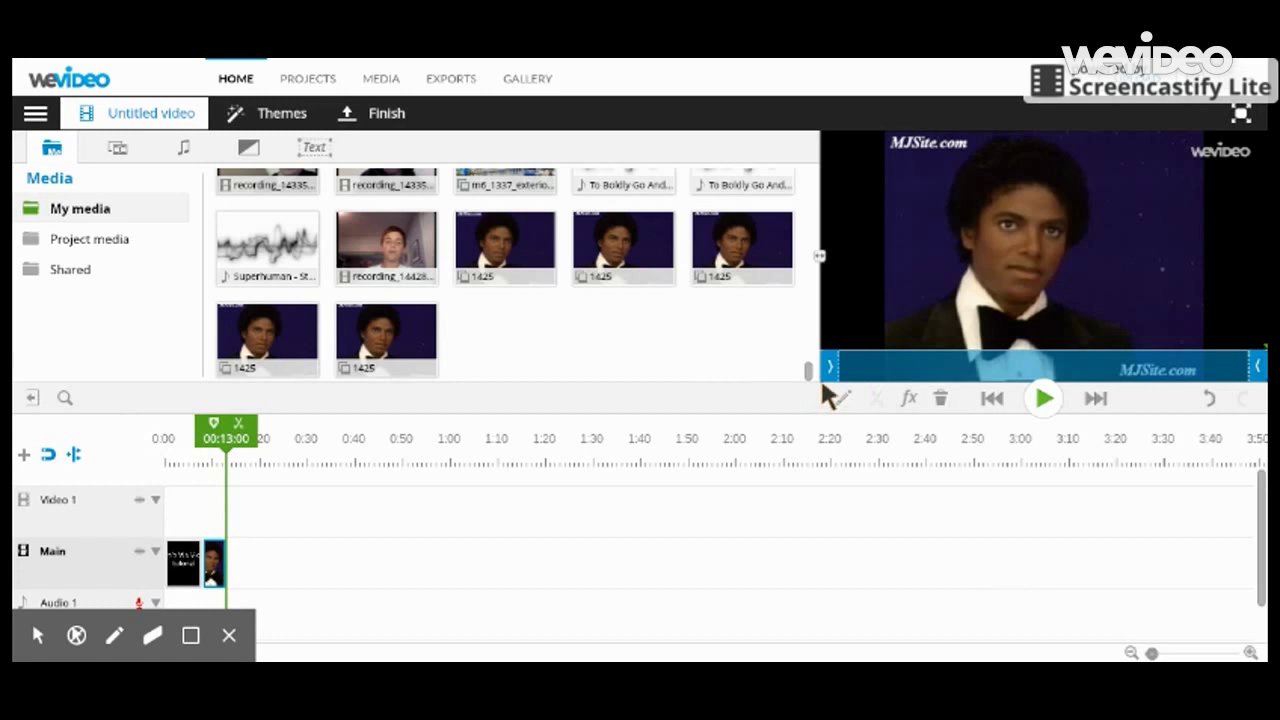
# Add the san francisco image to the Main track after the 1425 image.
pyautogui.moveTo(810, 375); pyautogui.dragTo(786, 182)
pyautogui.click(595, 262)
pyautogui.moveTo(595, 262); pyautogui.dragTo(290, 565)
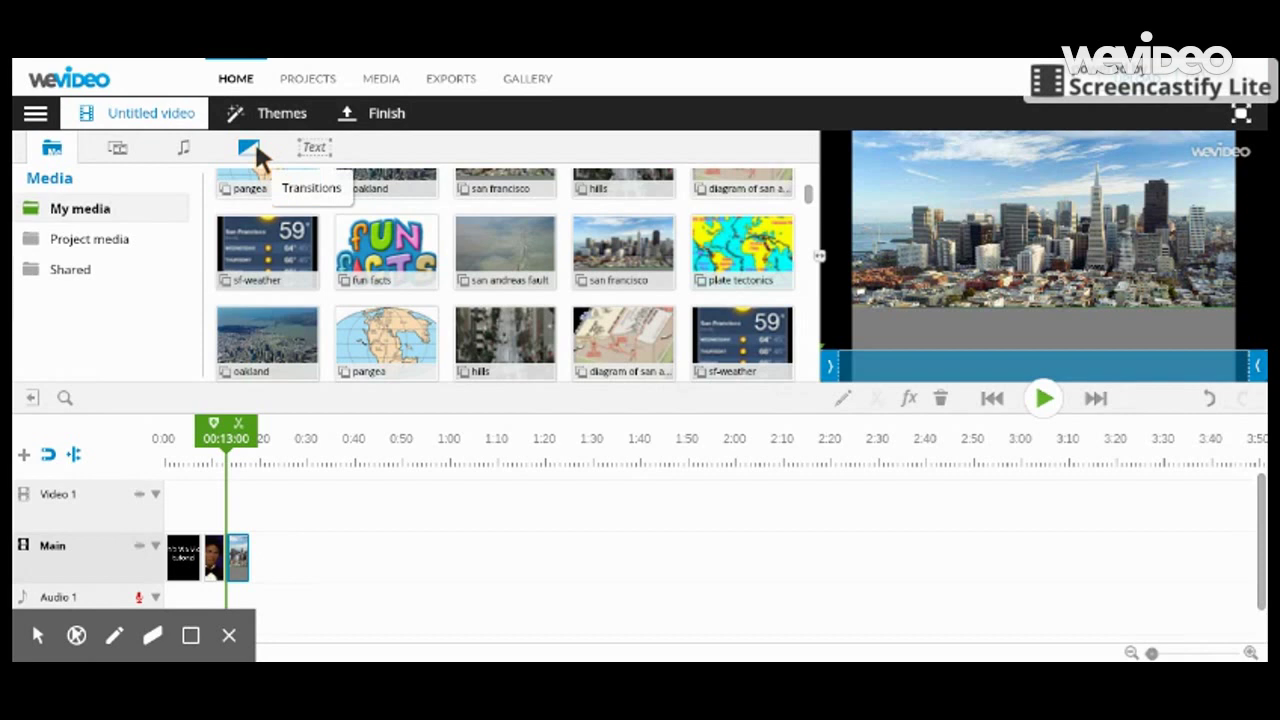
# Drop Circle grid and Random grid pattern transitions between the Main track clips.
pyautogui.click(233, 139)
pyautogui.moveTo(236, 195); pyautogui.dragTo(256, 558)
pyautogui.moveTo(590, 180); pyautogui.dragTo(280, 570)
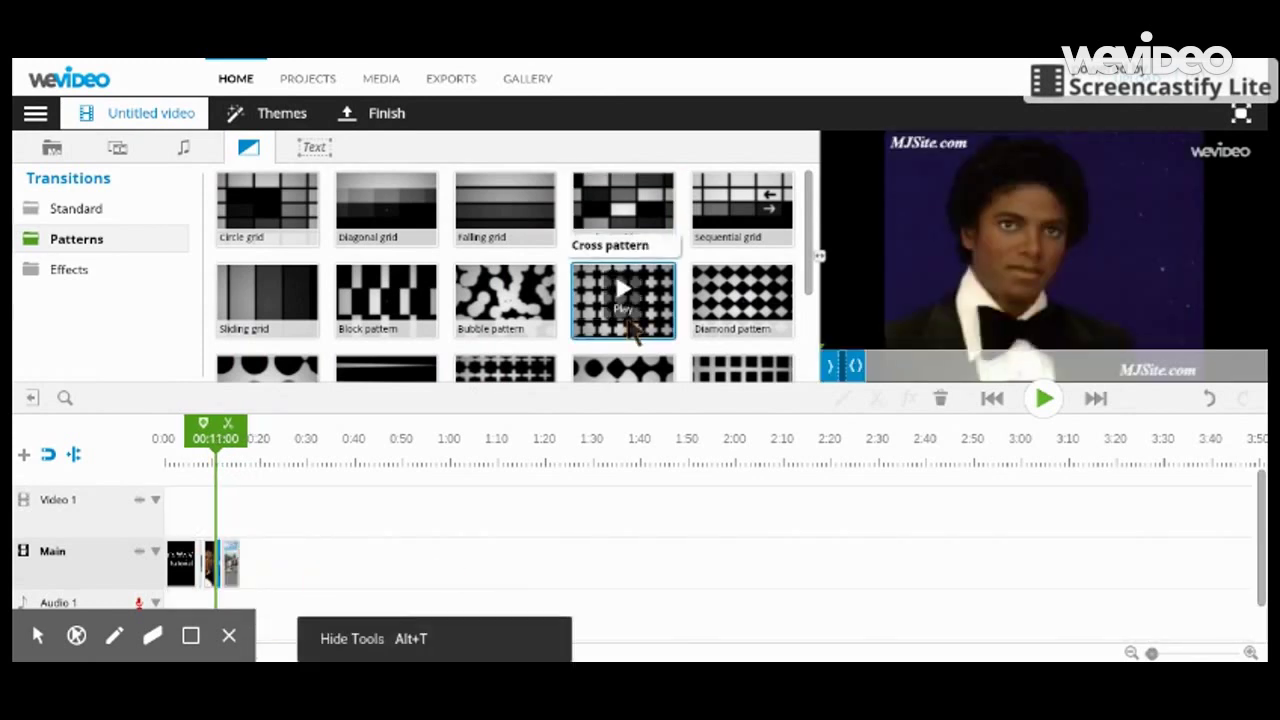
pyautogui.click(36, 115)
pyautogui.click(479, 426)
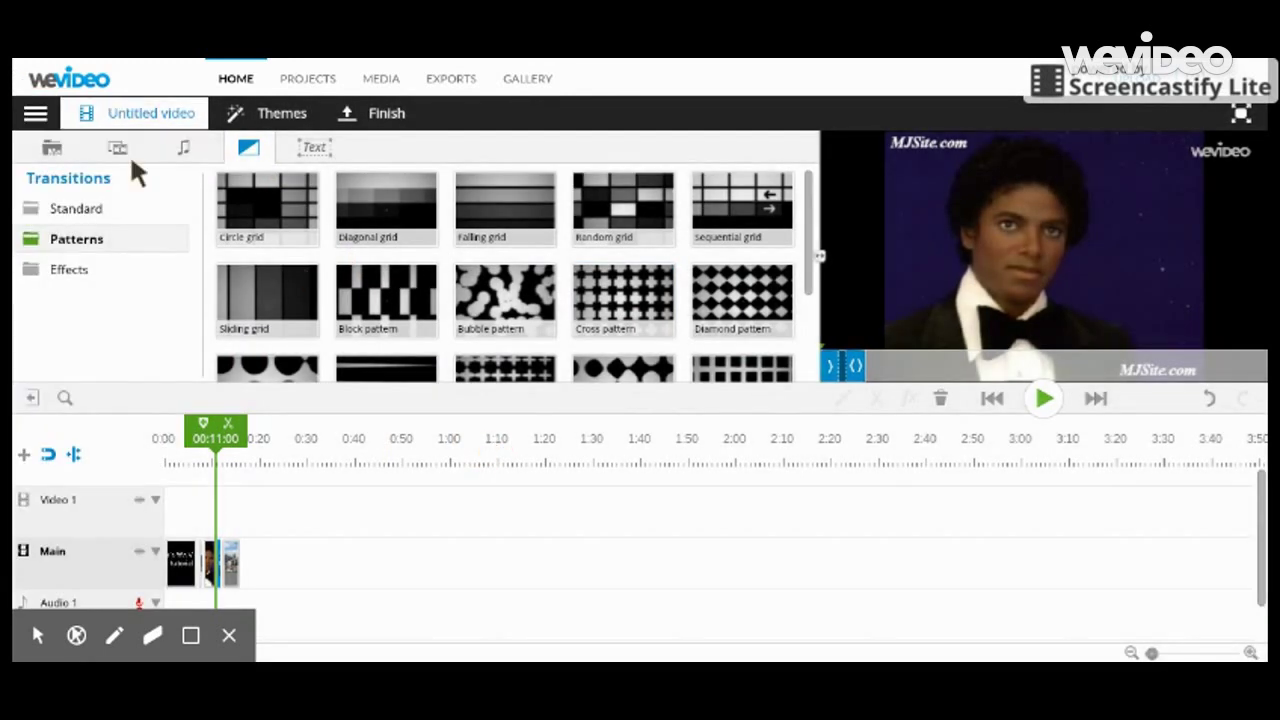
pyautogui.click(46, 149)
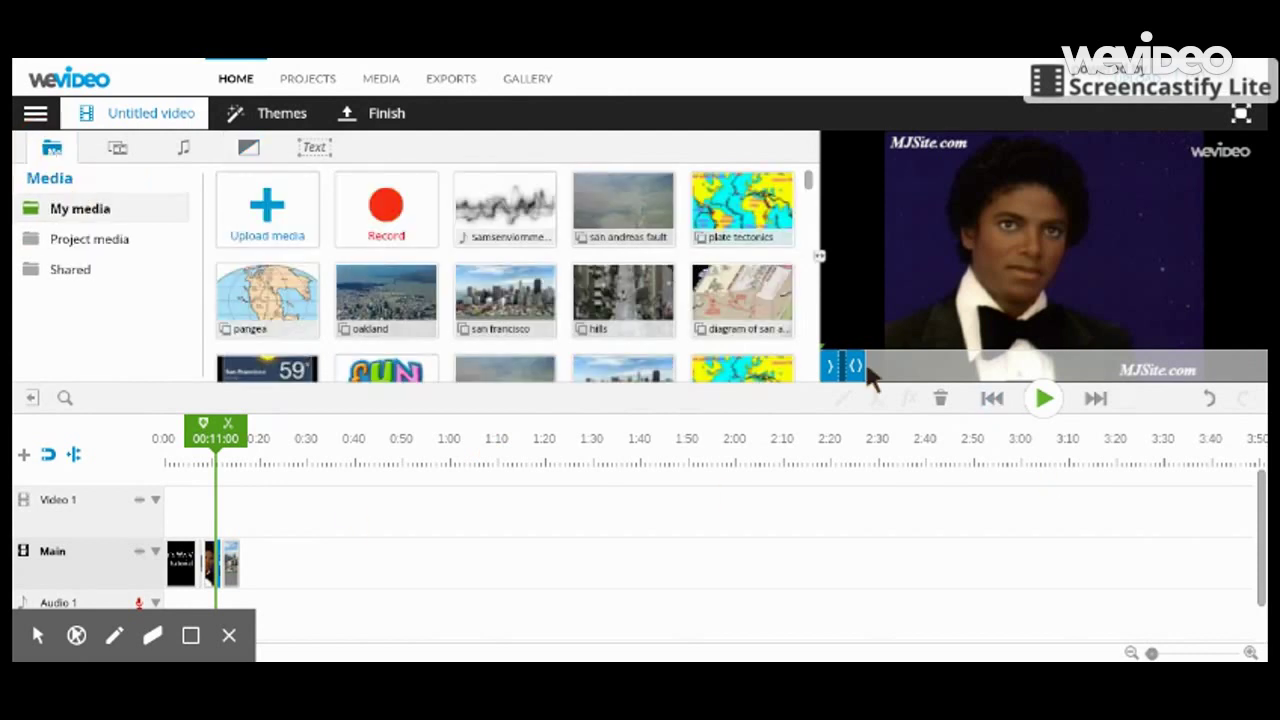
# Animate the 1425 image from lower right to upper left and make it fade in and out.
pyautogui.click(211, 565)
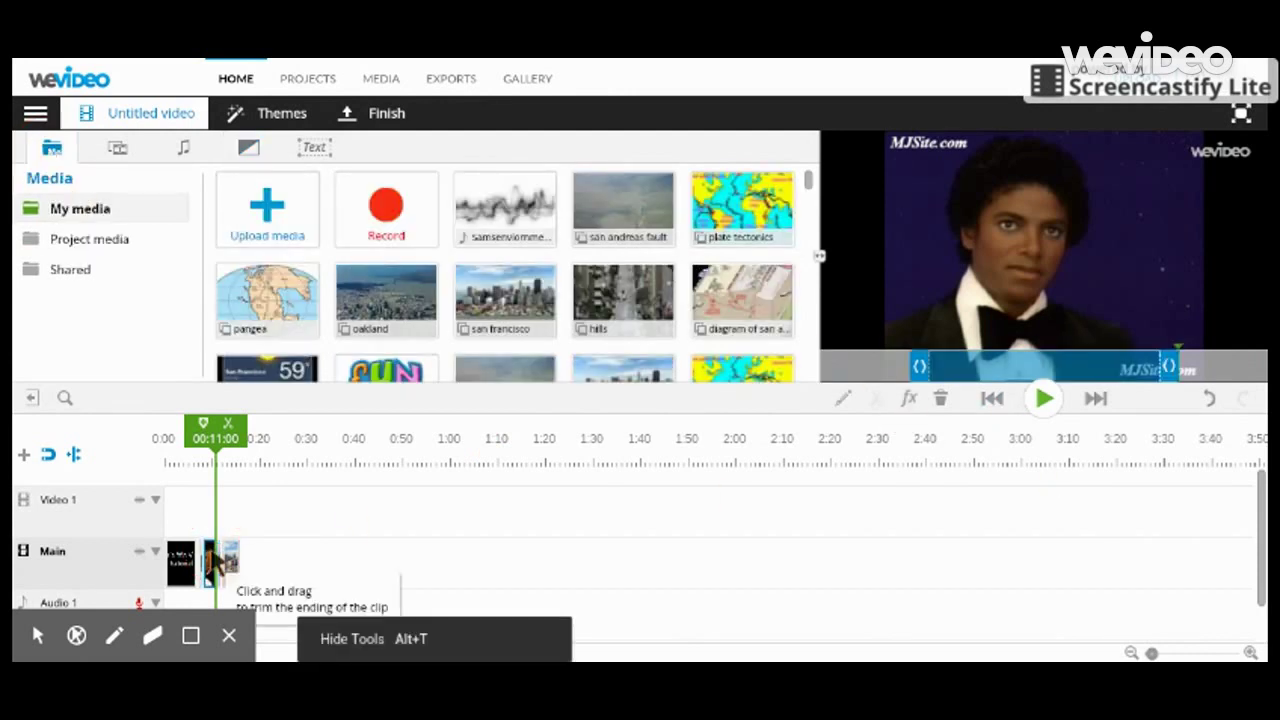
pyautogui.click(845, 398)
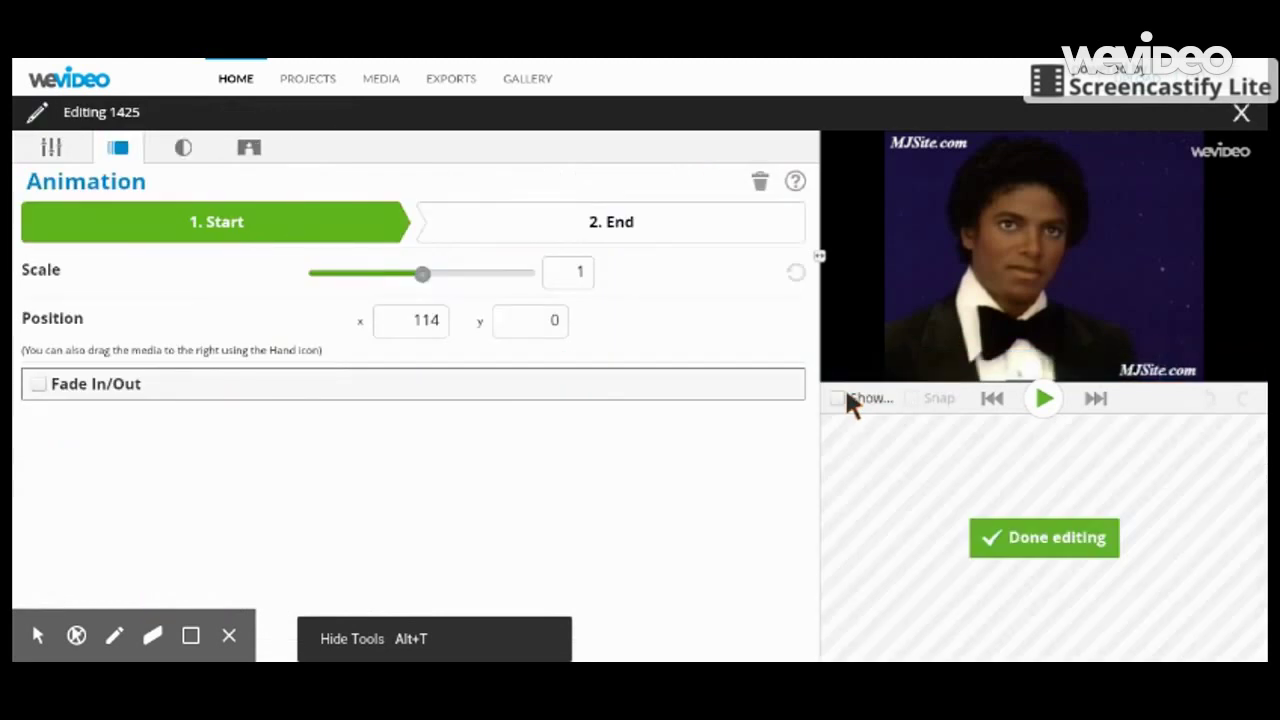
pyautogui.moveTo(945, 215); pyautogui.dragTo(1131, 309)
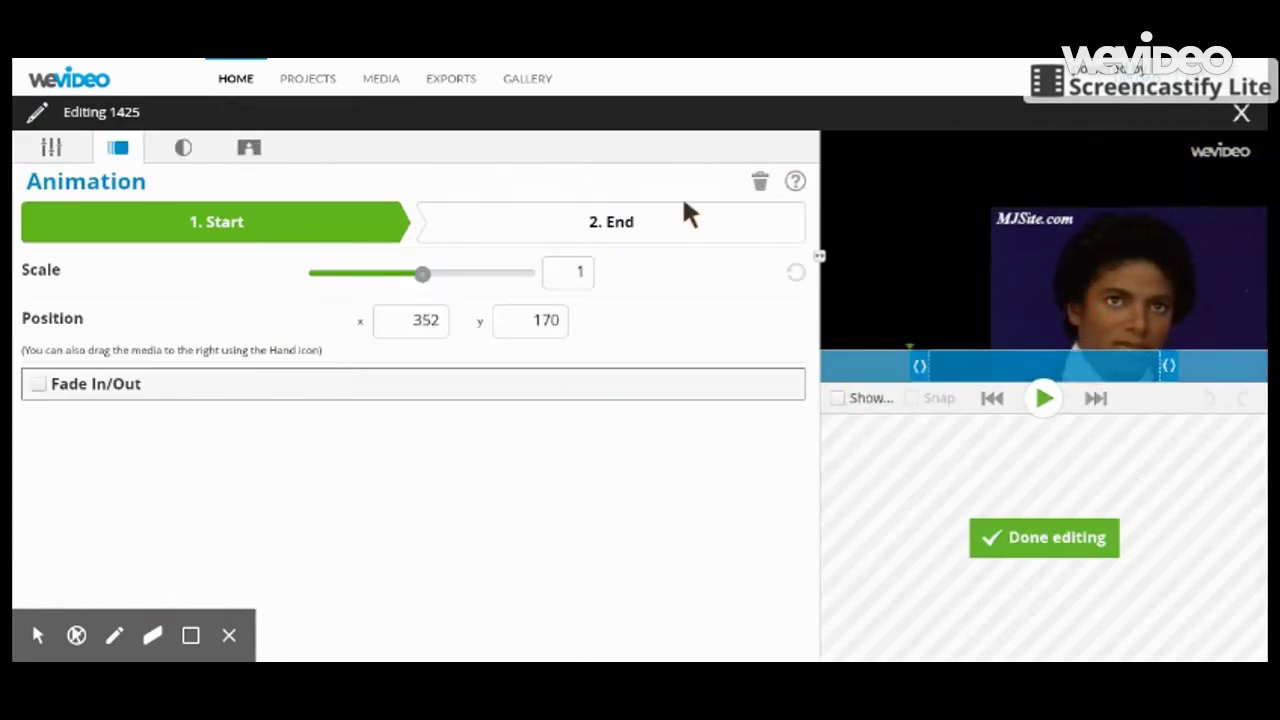
pyautogui.click(715, 228)
pyautogui.moveTo(1061, 224); pyautogui.dragTo(924, 168)
pyautogui.click(48, 146)
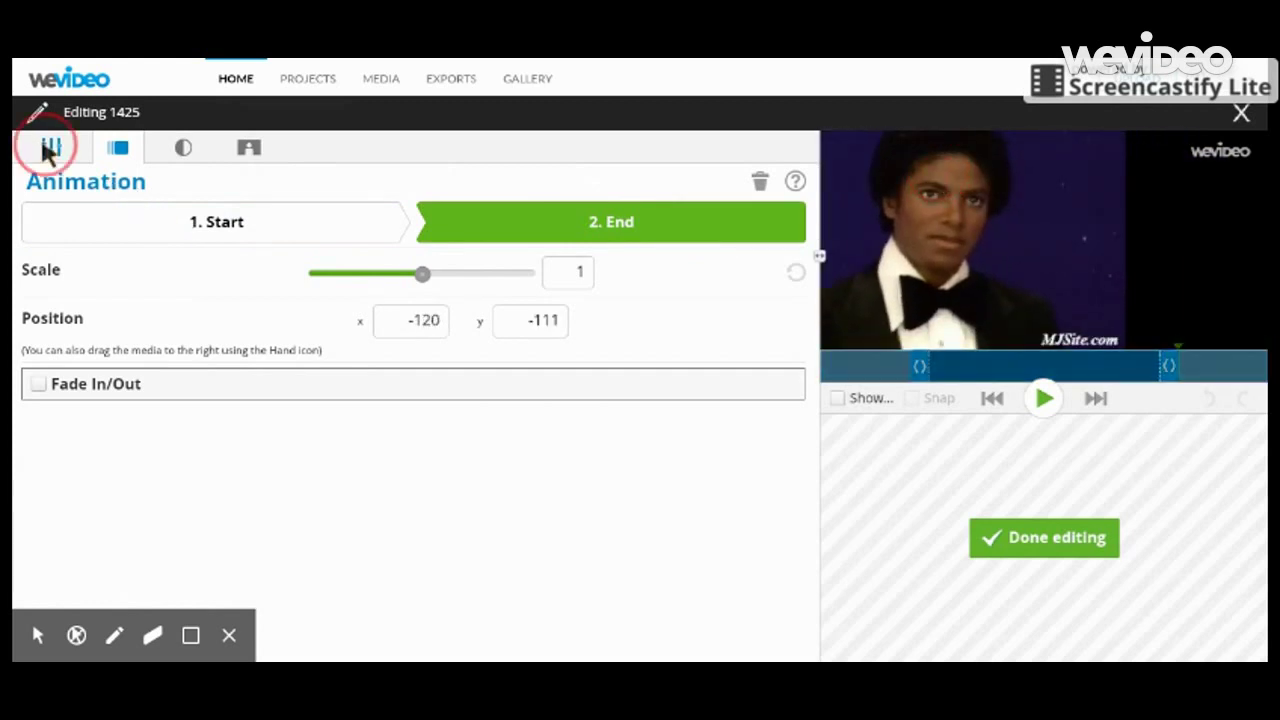
pyautogui.click(117, 147)
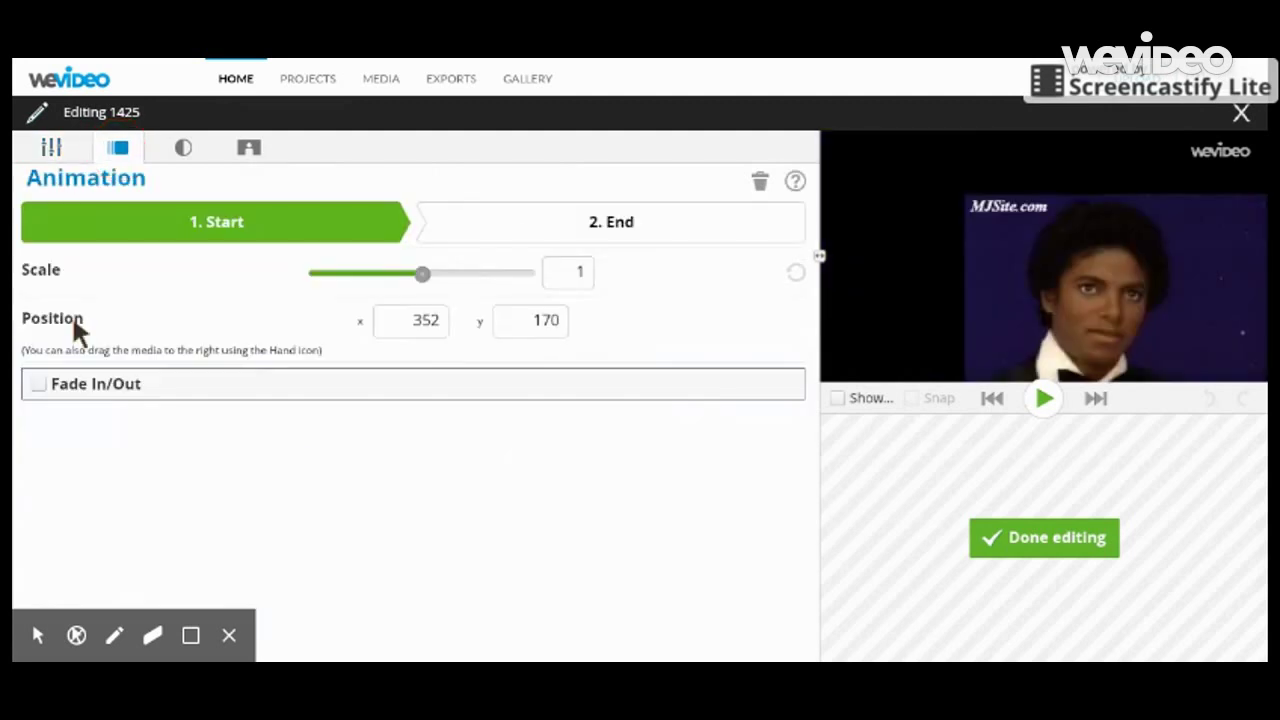
pyautogui.click(35, 384)
# Set the image's brightness 46, contrast -44, saturation 52 and hue -102.
pyautogui.click(180, 147)
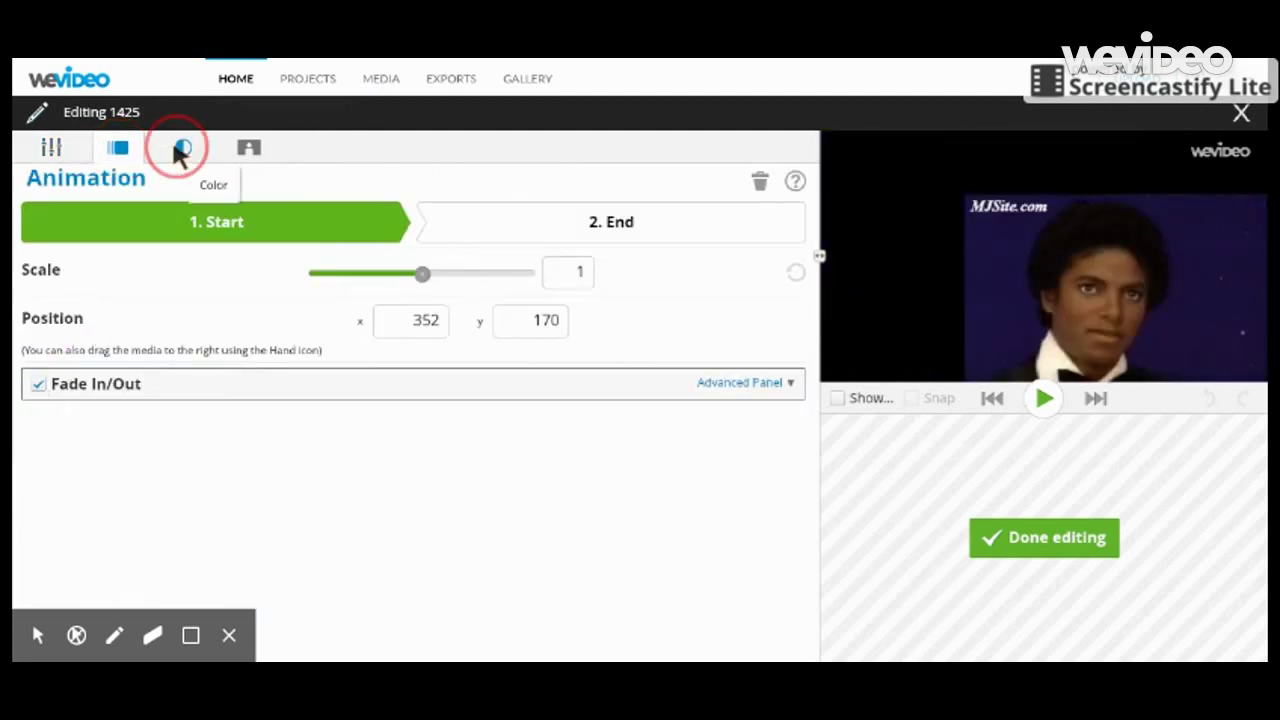
pyautogui.moveTo(381, 260); pyautogui.dragTo(528, 260)
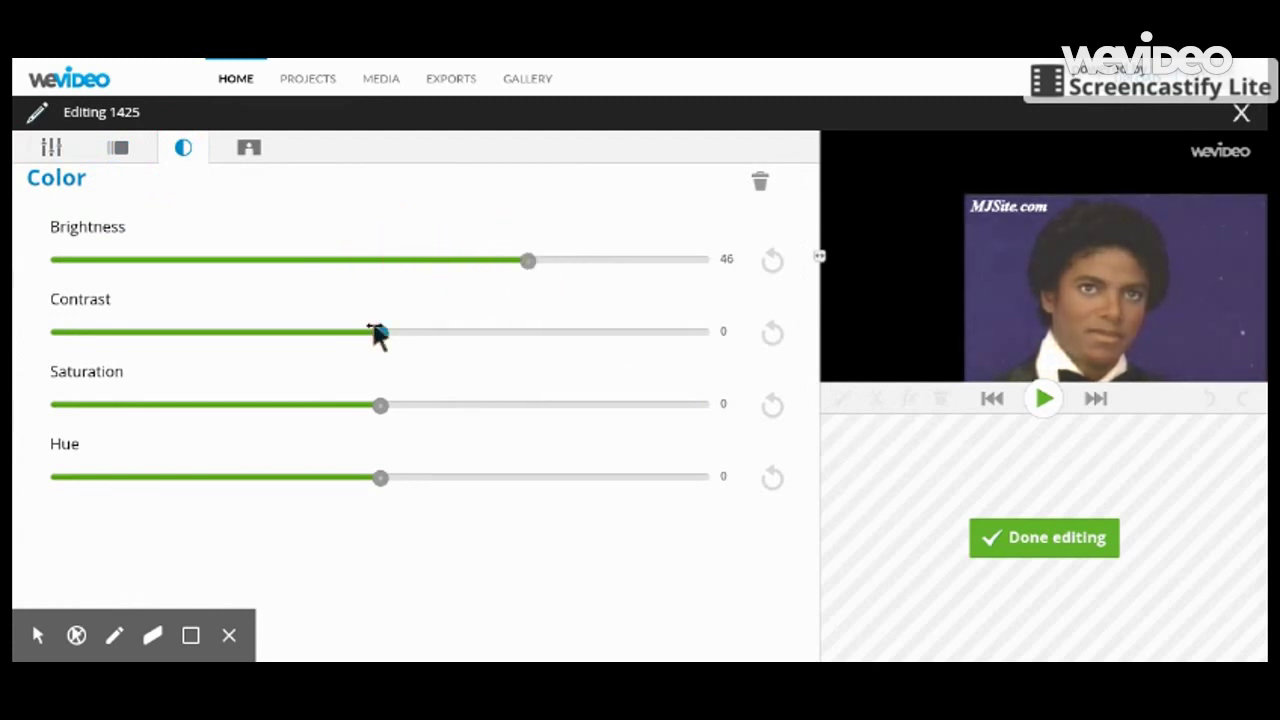
pyautogui.moveTo(381, 333); pyautogui.dragTo(238, 332)
pyautogui.moveTo(379, 404); pyautogui.dragTo(547, 430)
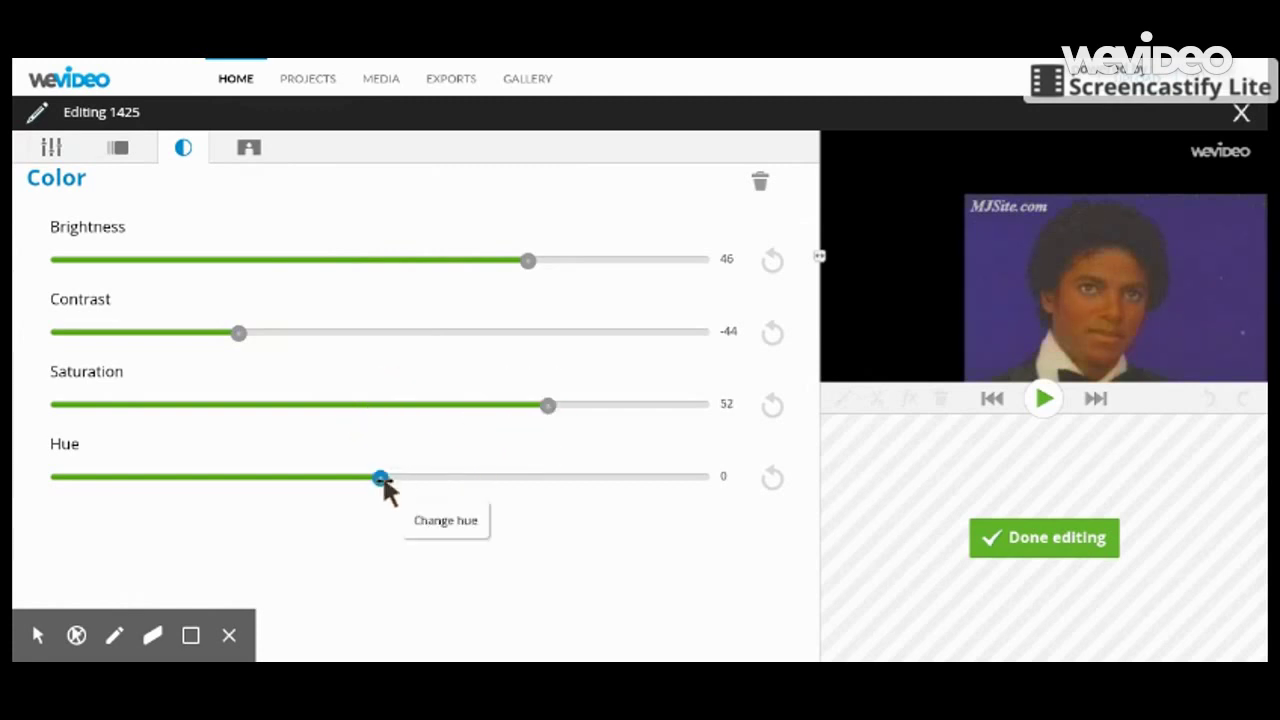
pyautogui.moveTo(386, 487); pyautogui.dragTo(203, 494)
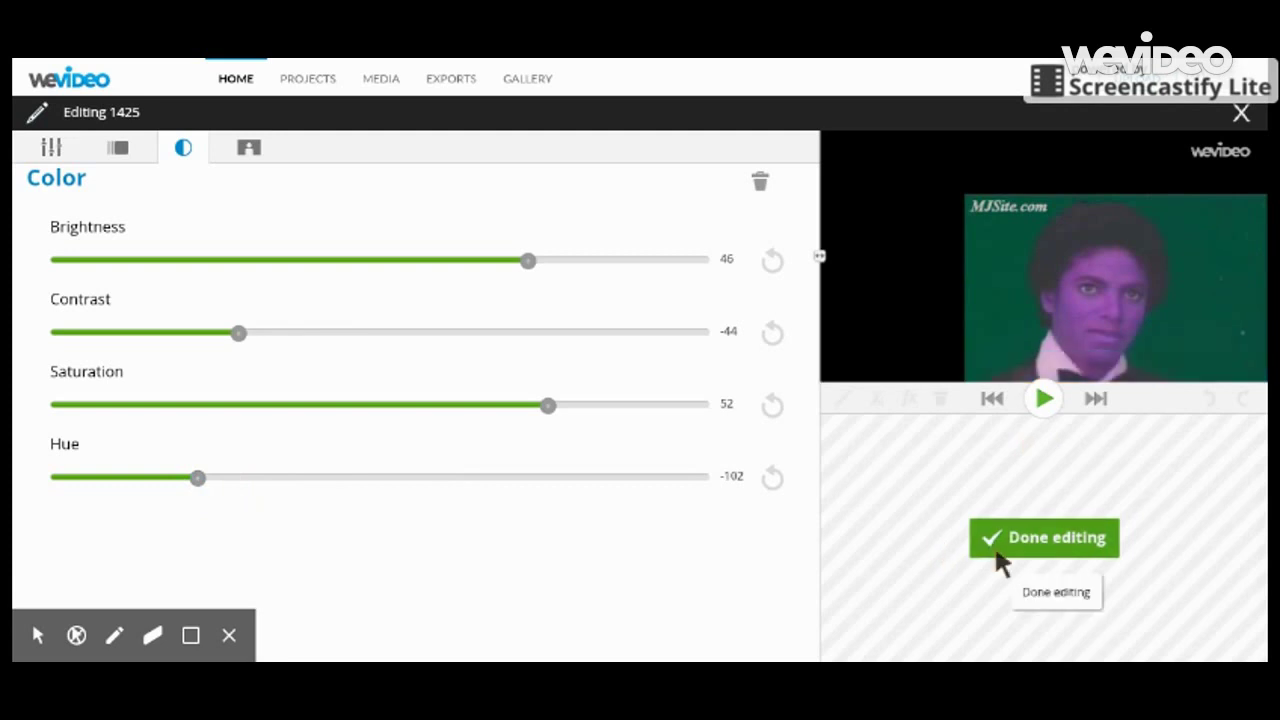
pyautogui.click(1044, 540)
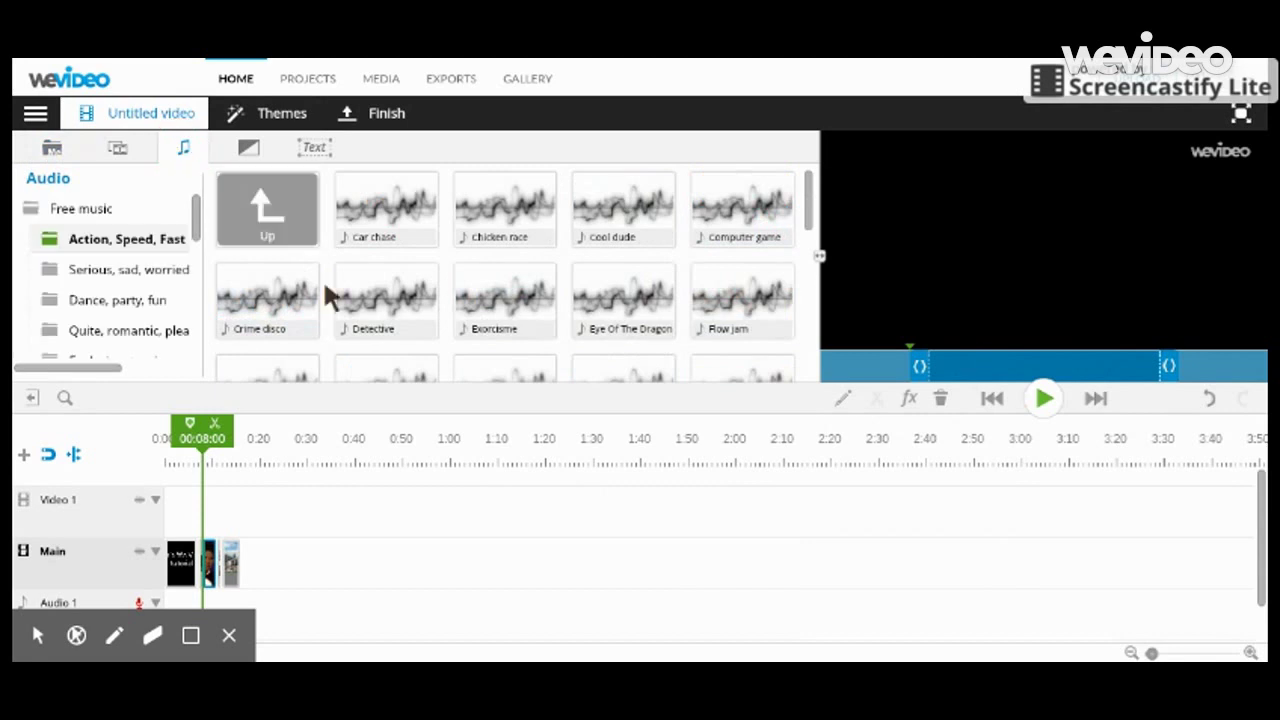
# Place the Jazz jam music on the Audio 1 track and preview the project.
pyautogui.moveTo(808, 205); pyautogui.dragTo(808, 275)
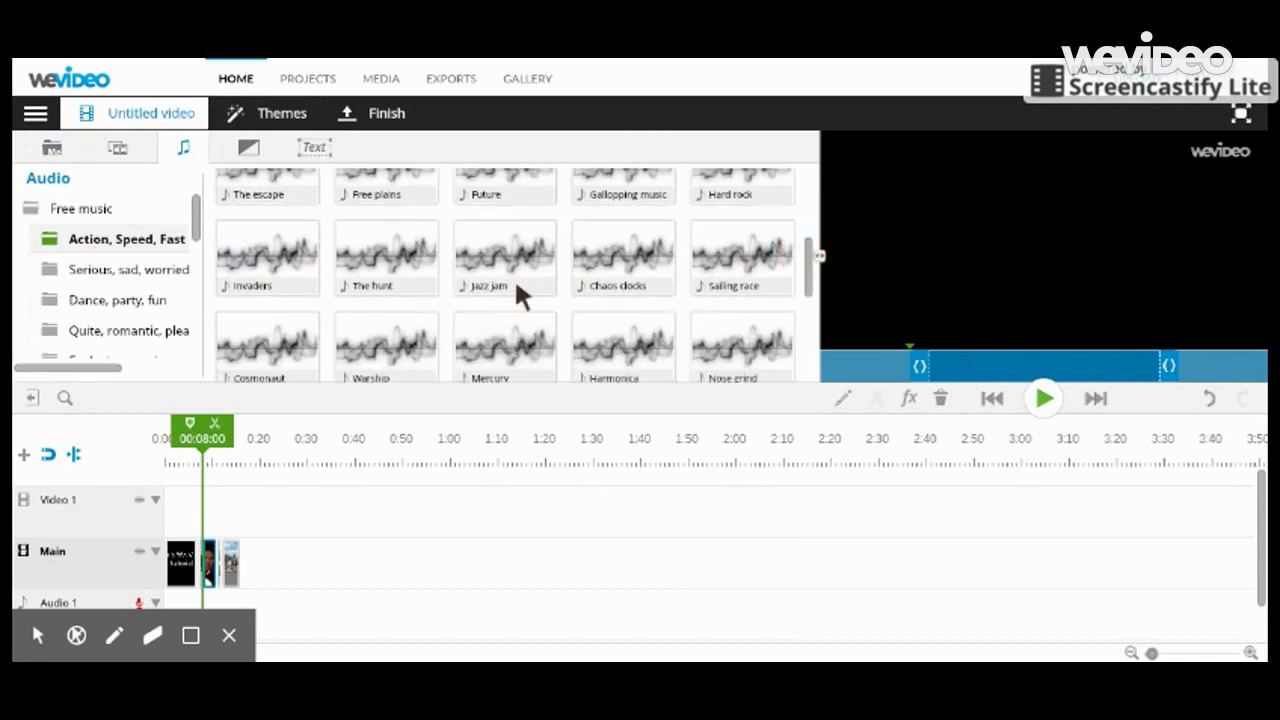
pyautogui.moveTo(531, 257)
pyautogui.mouseDown()
pyautogui.moveTo(391, 449)
pyautogui.moveTo(281, 655)
pyautogui.moveTo(268, 652)
pyautogui.mouseUp()
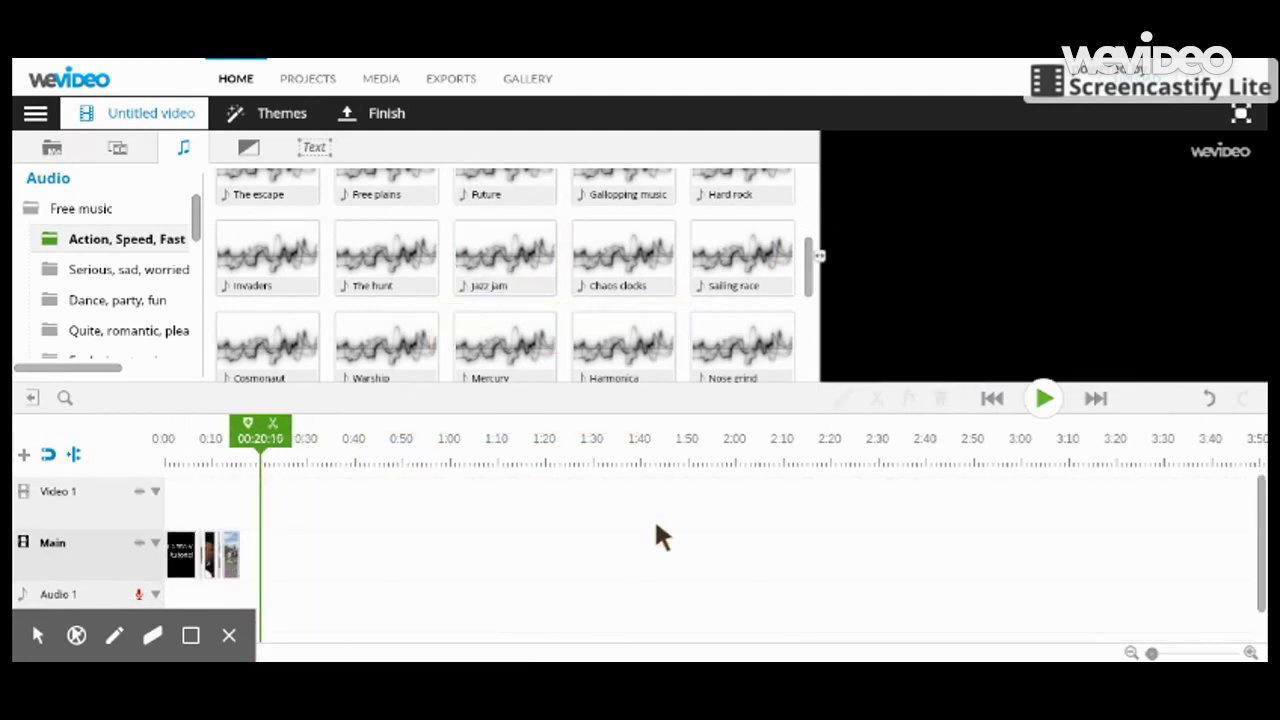
pyautogui.click(1257, 505)
pyautogui.click(1260, 512)
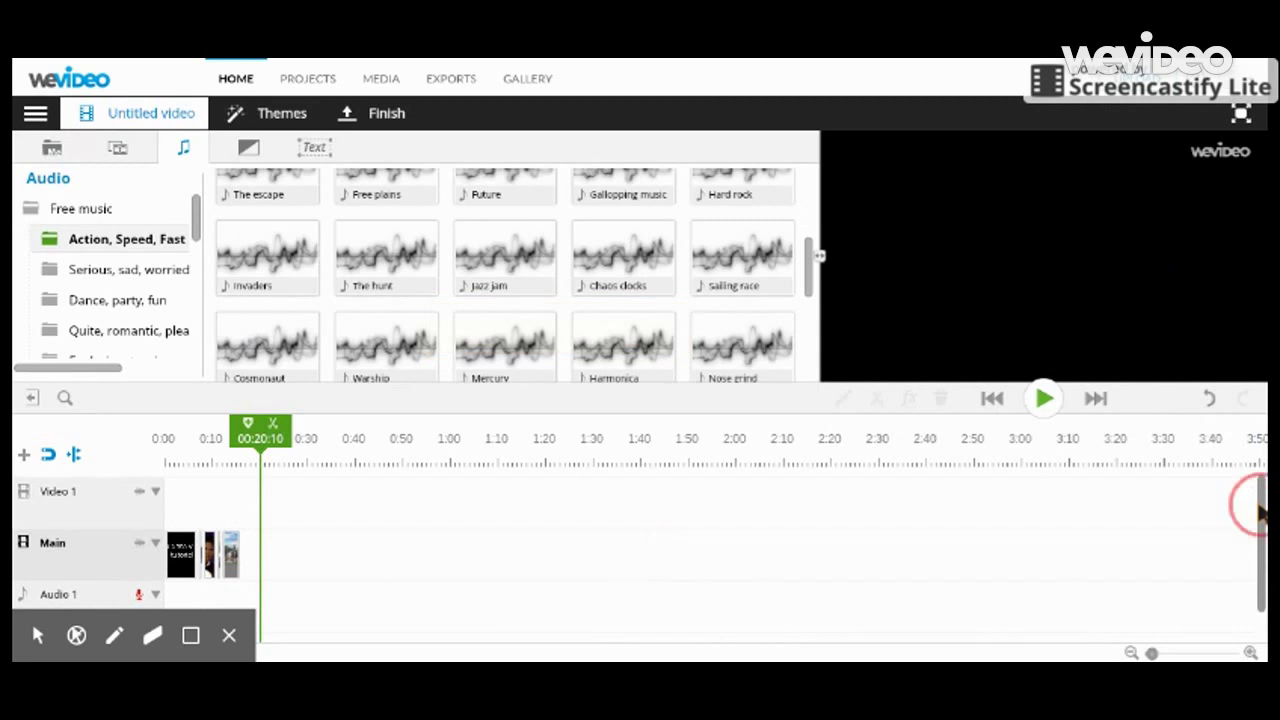
pyautogui.moveTo(1260, 512); pyautogui.dragTo(1260, 540)
pyautogui.click(232, 638)
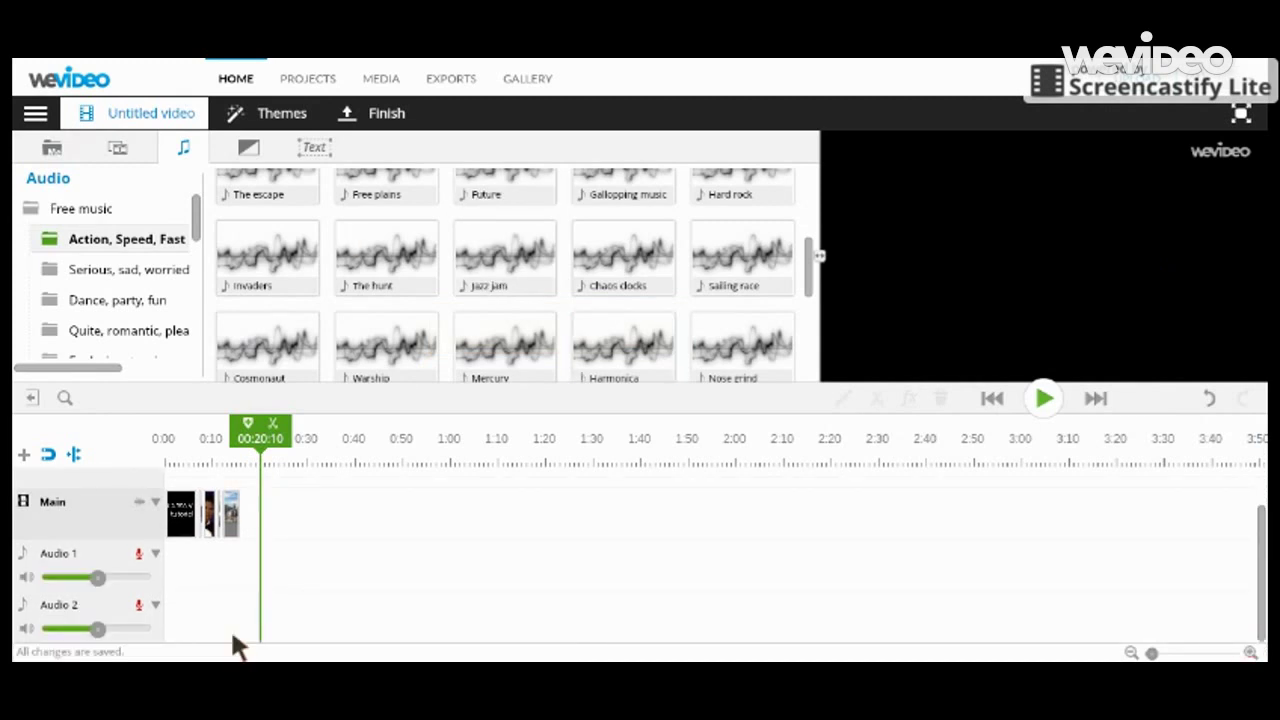
pyautogui.moveTo(471, 257)
pyautogui.mouseDown()
pyautogui.moveTo(250, 530)
pyautogui.moveTo(189, 559)
pyautogui.mouseUp()
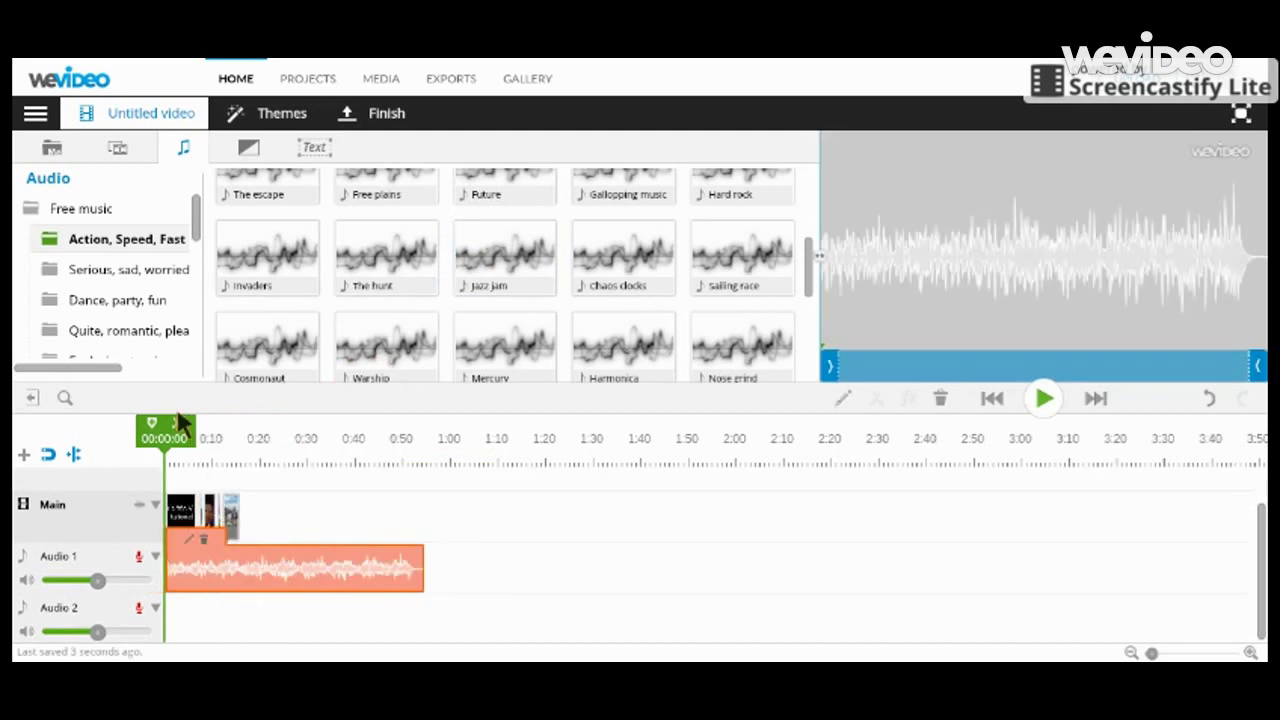
pyautogui.click(1043, 399)
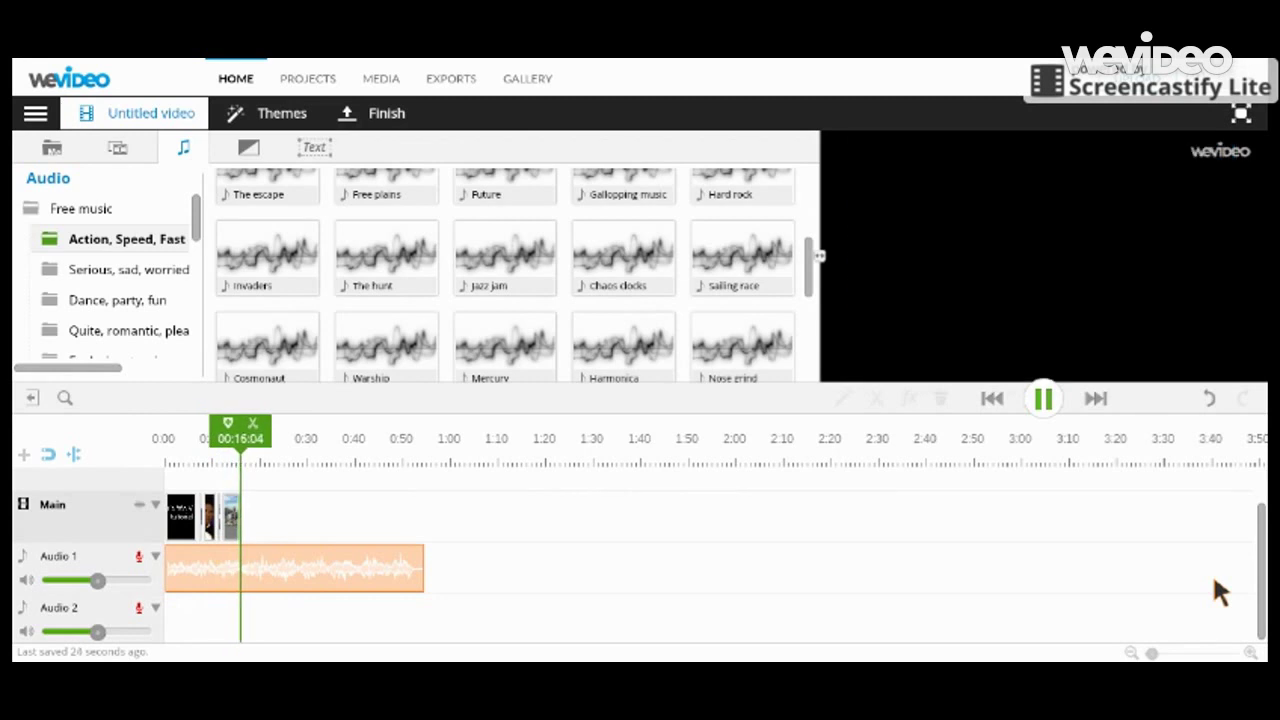
pyautogui.click(1043, 398)
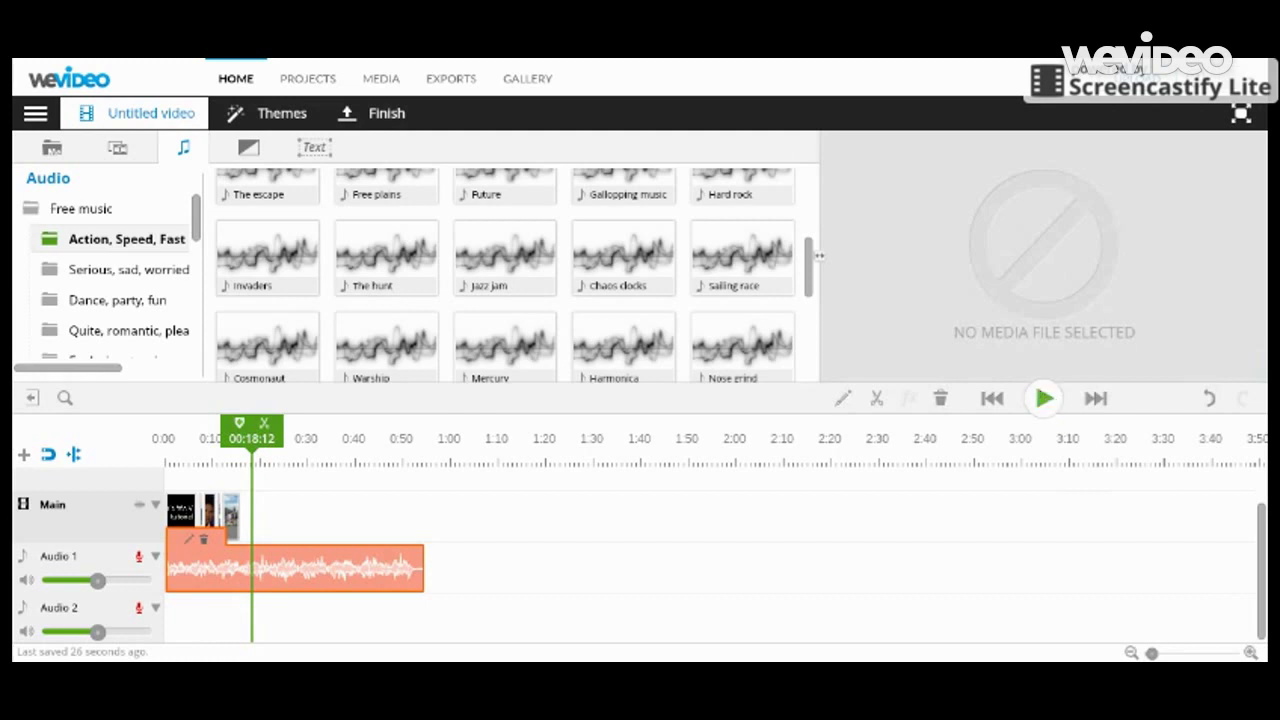
# Trim the Jazz jam clip to about 25 seconds and lower its volume to 70.
pyautogui.moveTo(424, 573); pyautogui.dragTo(283, 552)
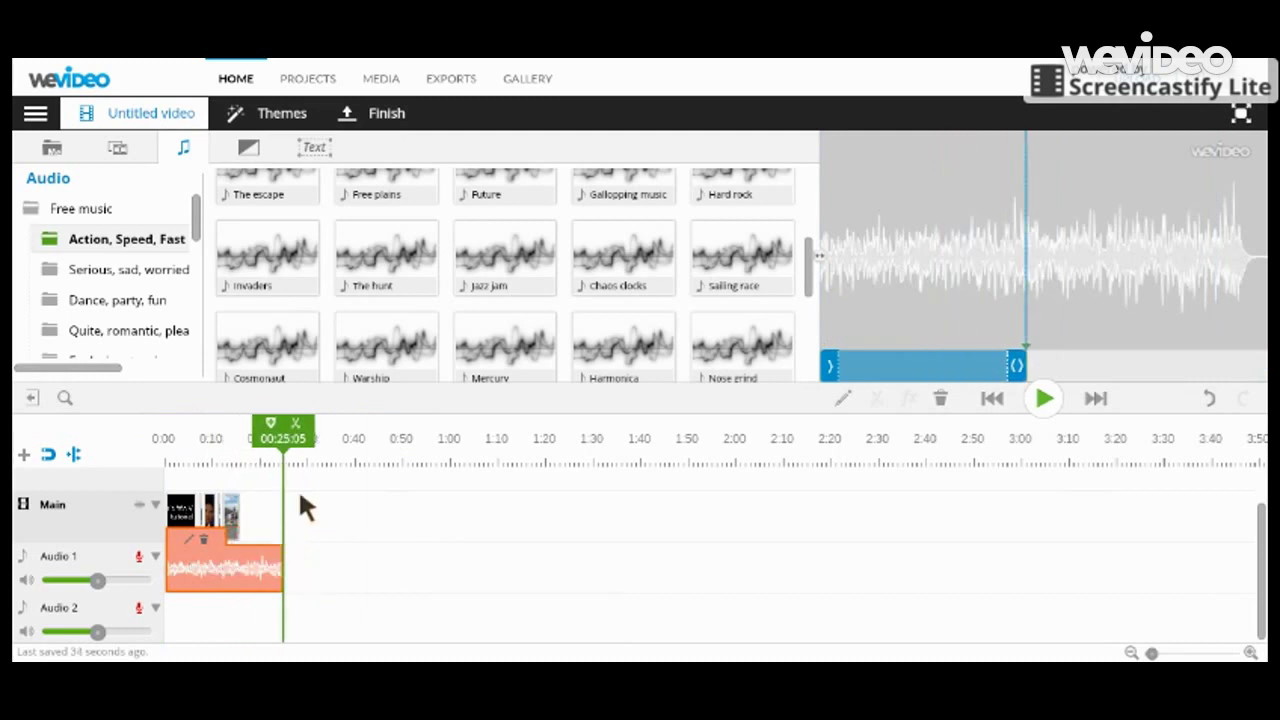
pyautogui.click(190, 541)
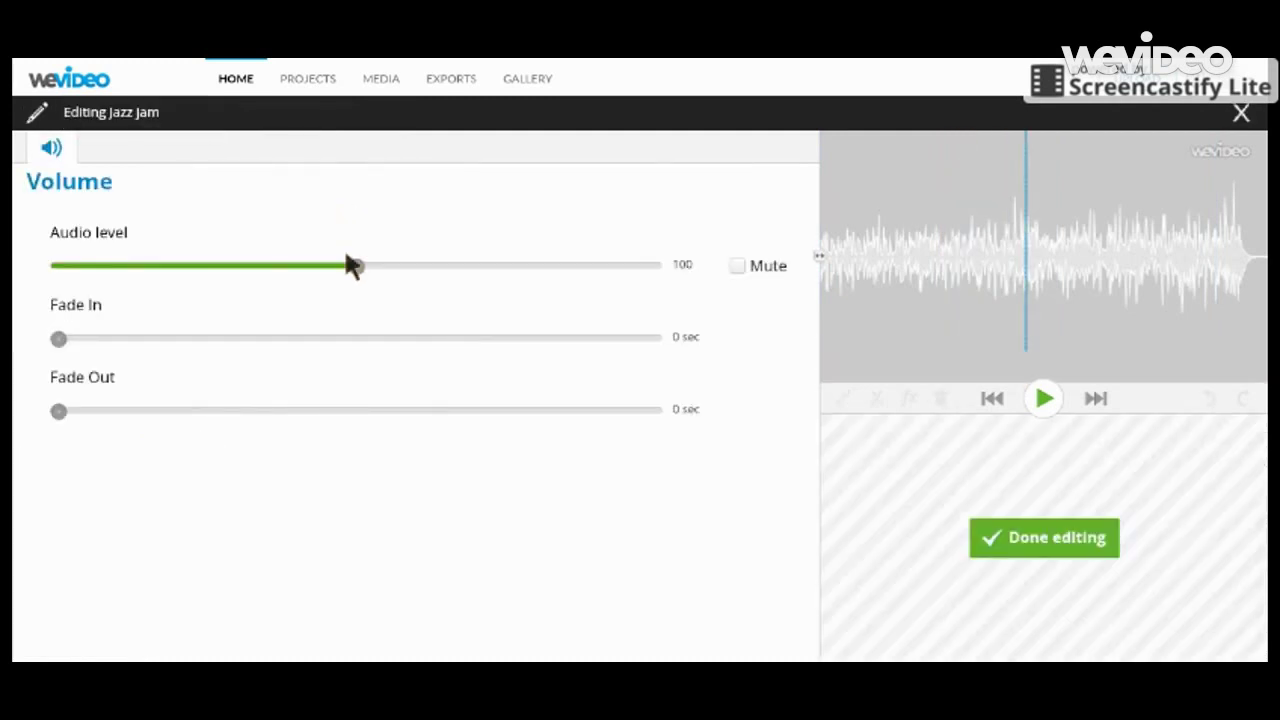
pyautogui.moveTo(357, 268); pyautogui.dragTo(267, 267)
pyautogui.click(1052, 540)
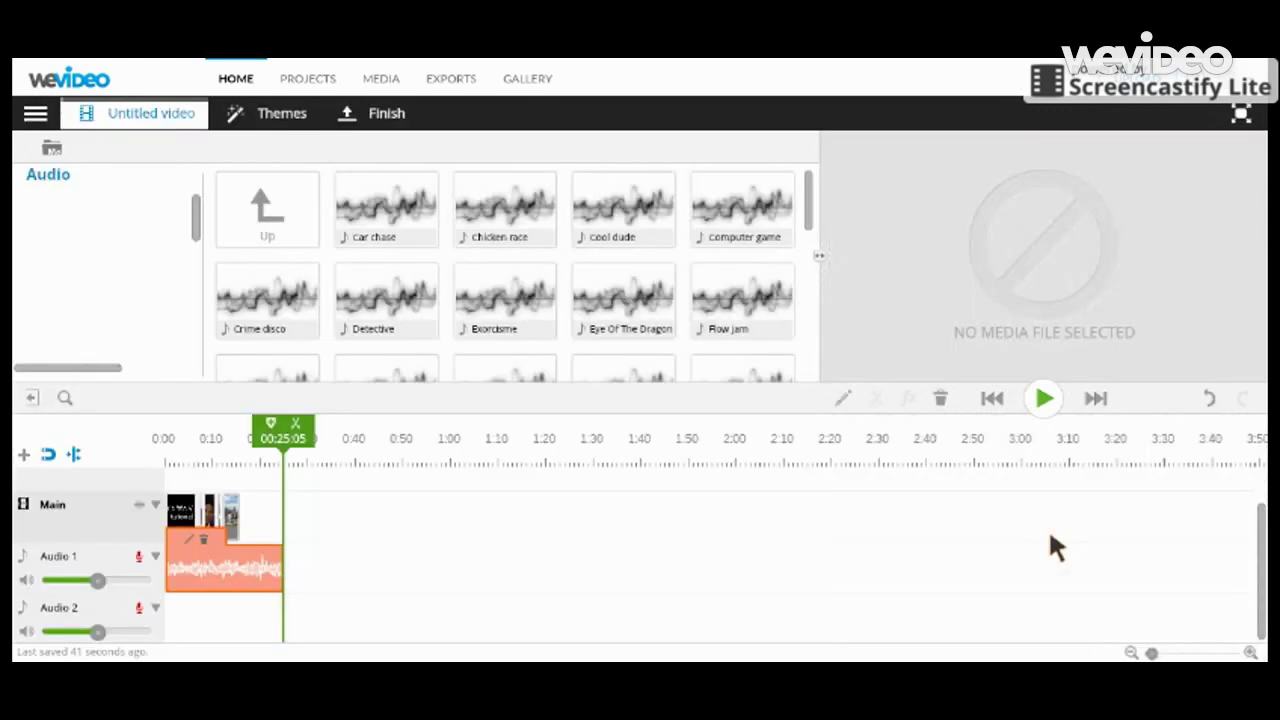
# Append the webcam recording to the Main track's end and play it back.
pyautogui.click(61, 152)
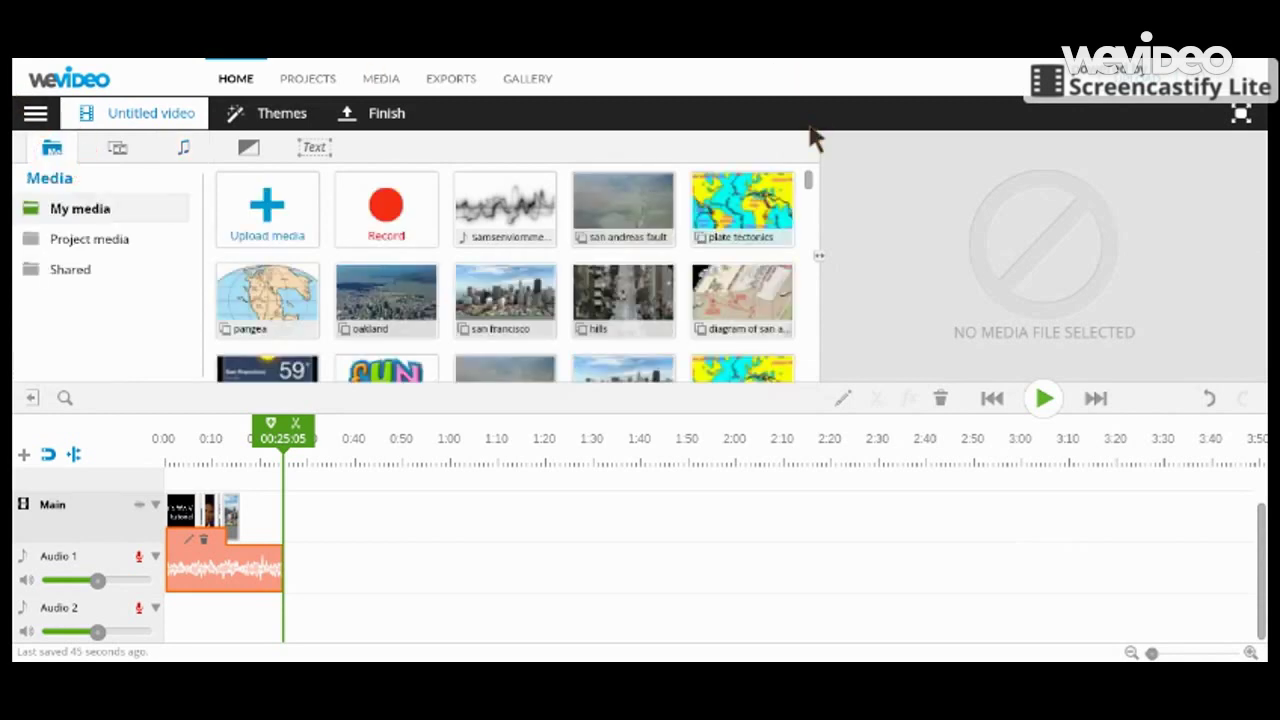
pyautogui.moveTo(809, 178); pyautogui.dragTo(809, 380)
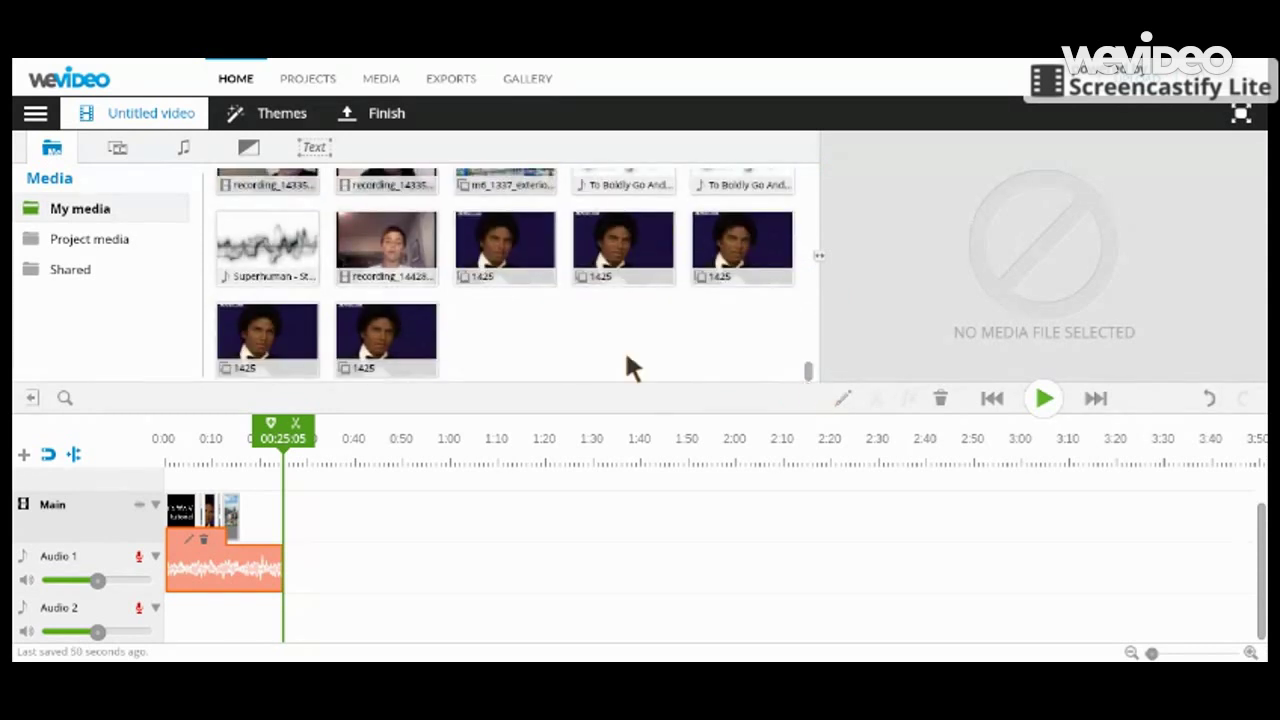
pyautogui.moveTo(386, 234)
pyautogui.mouseDown()
pyautogui.moveTo(363, 366)
pyautogui.moveTo(296, 541)
pyautogui.mouseUp()
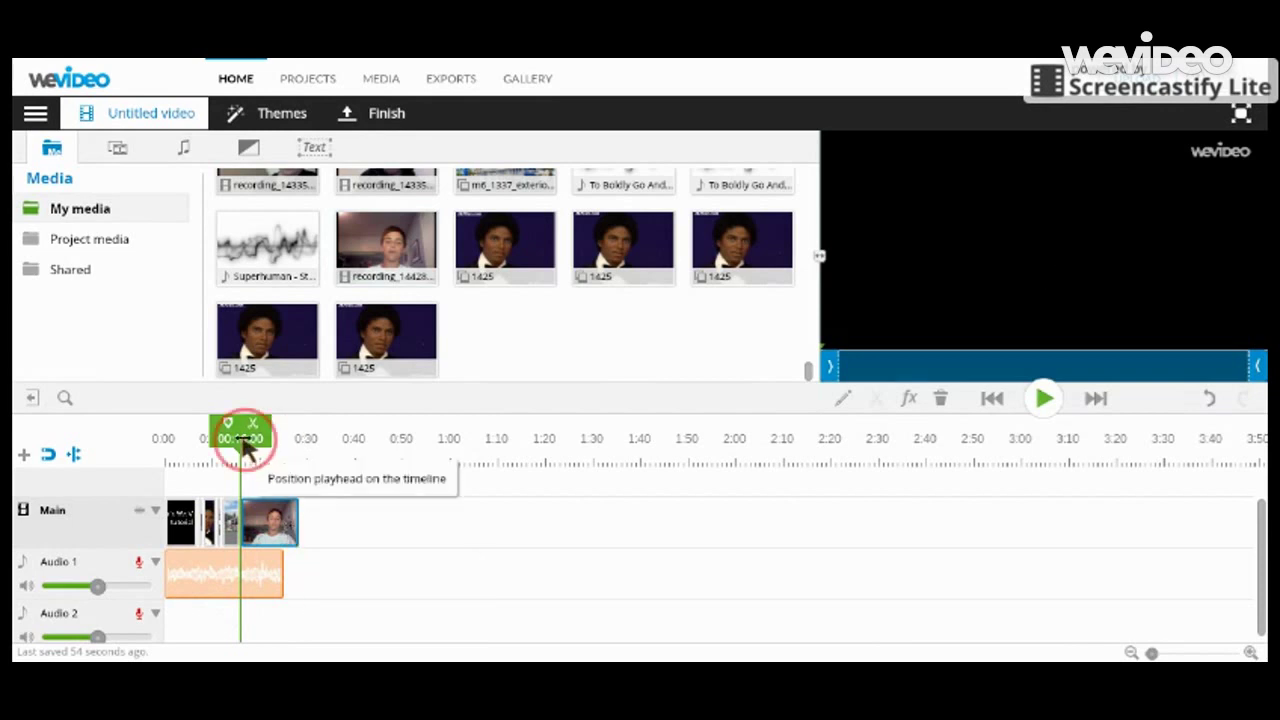
pyautogui.click(1045, 399)
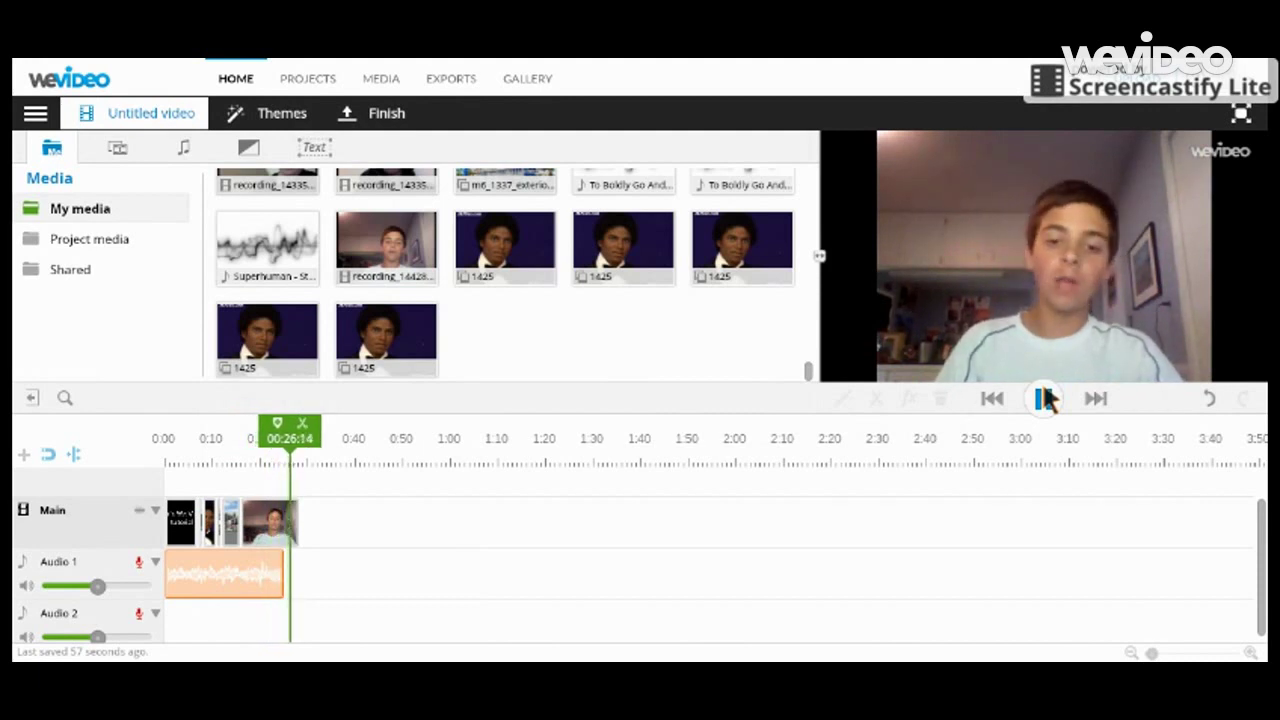
pyautogui.click(1044, 398)
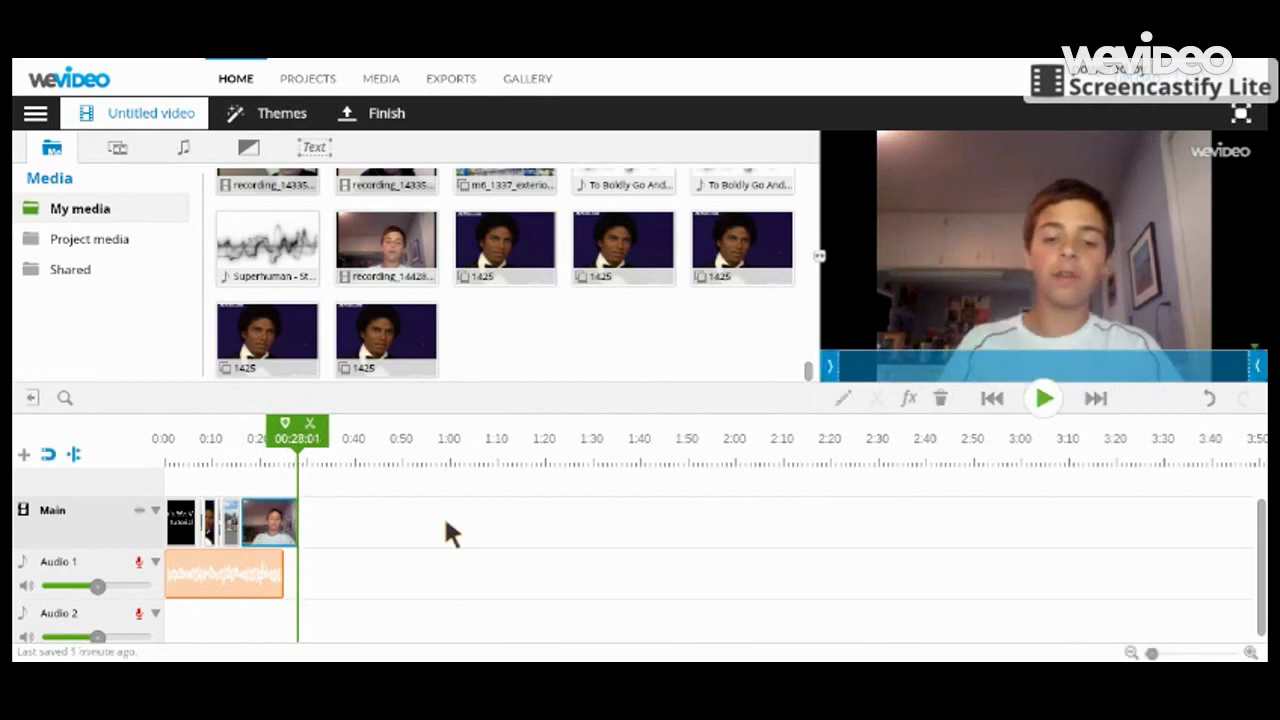
# Lengthen the Jazz jam clip to end near 0:36, matching the video's end.
pyautogui.click(279, 560)
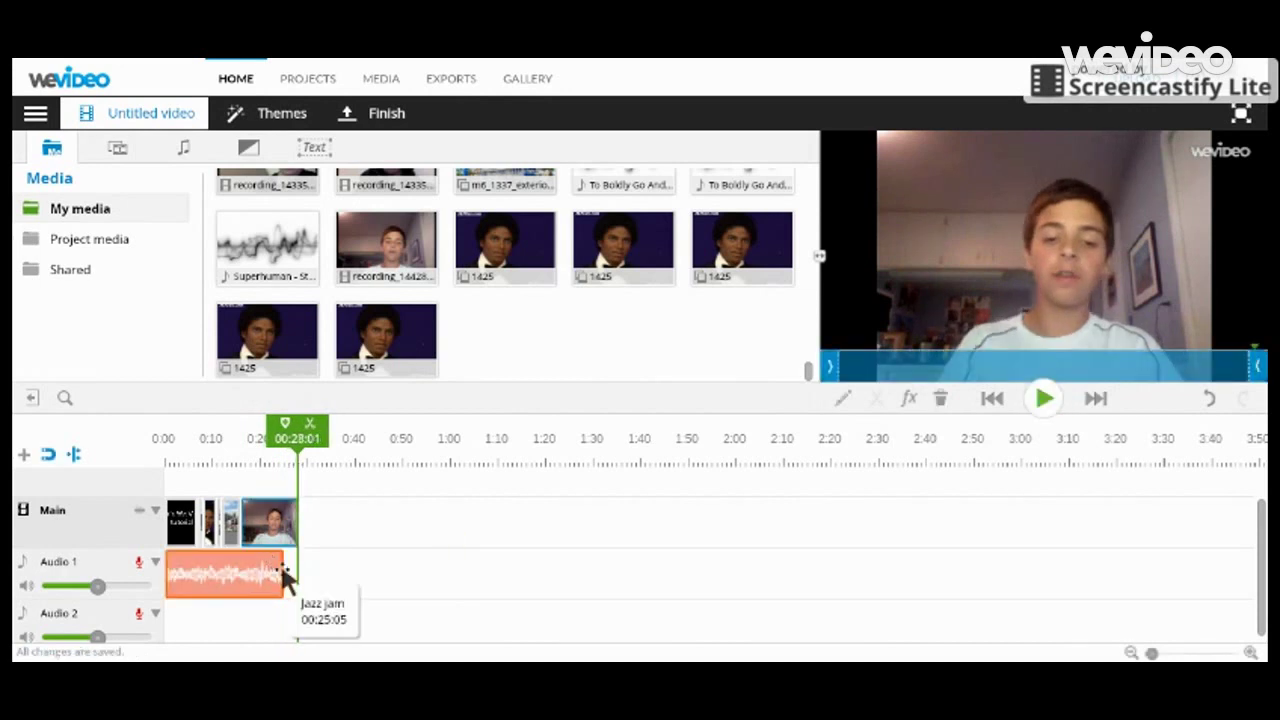
pyautogui.click(281, 575)
pyautogui.moveTo(283, 570); pyautogui.dragTo(341, 560)
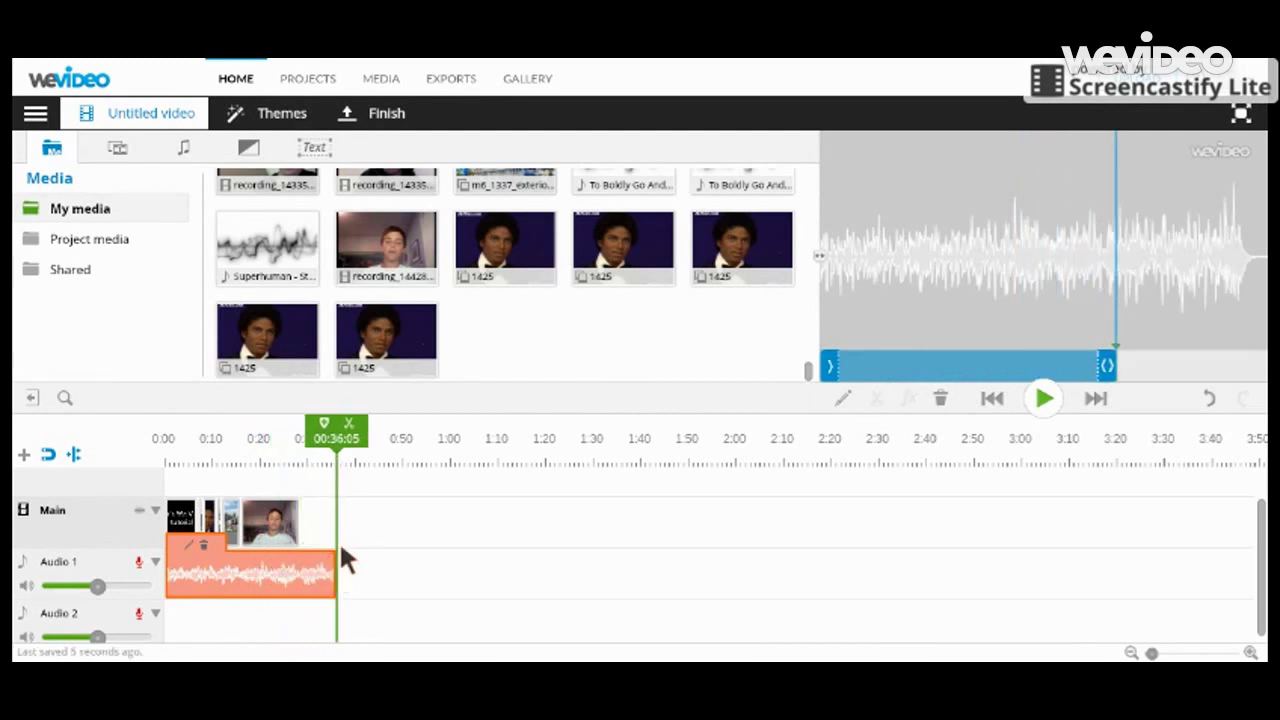
# Add a plain text title after the video clips and select its placeholder text.
pyautogui.click(314, 150)
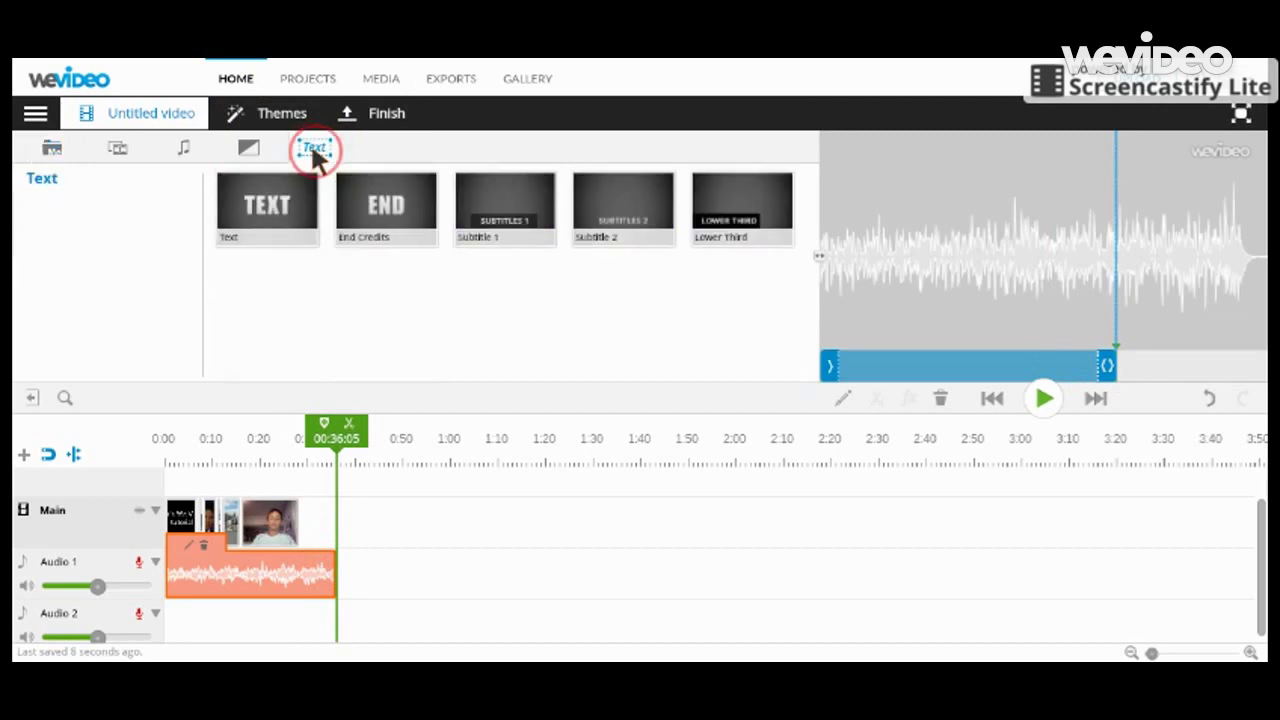
pyautogui.moveTo(267, 218); pyautogui.dragTo(343, 538)
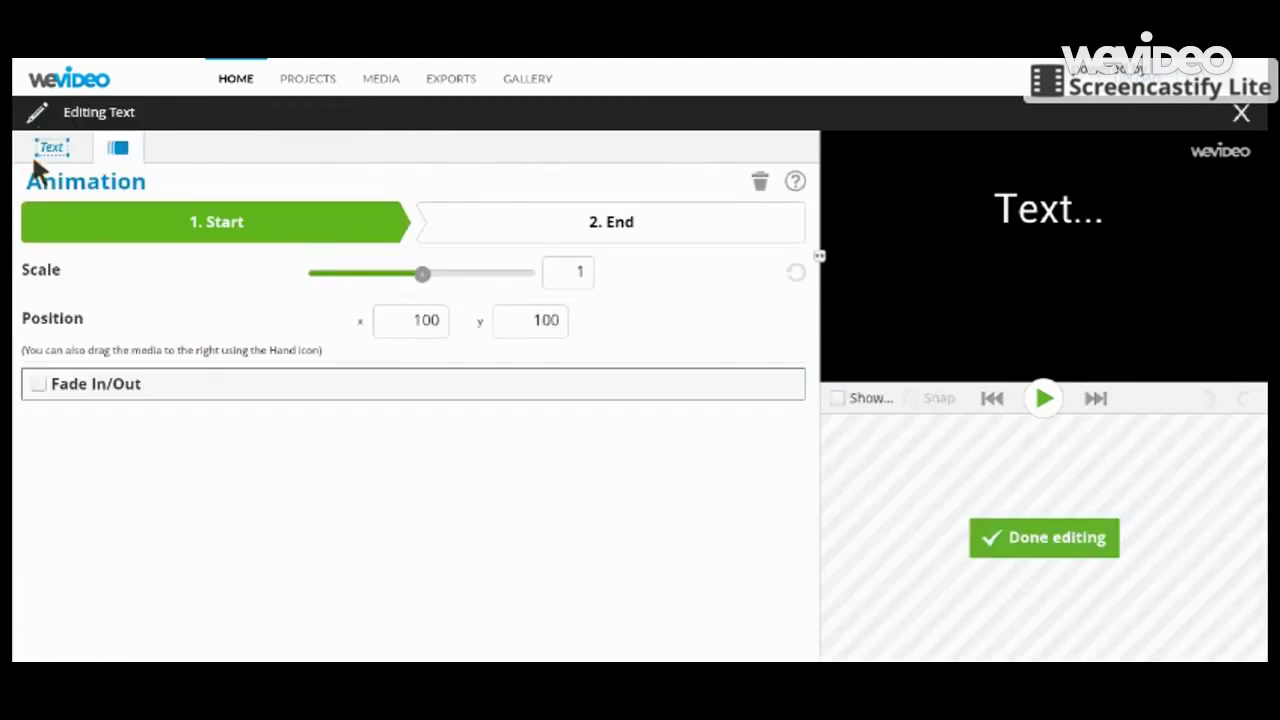
pyautogui.click(41, 142)
pyautogui.moveTo(110, 220); pyautogui.dragTo(22, 222)
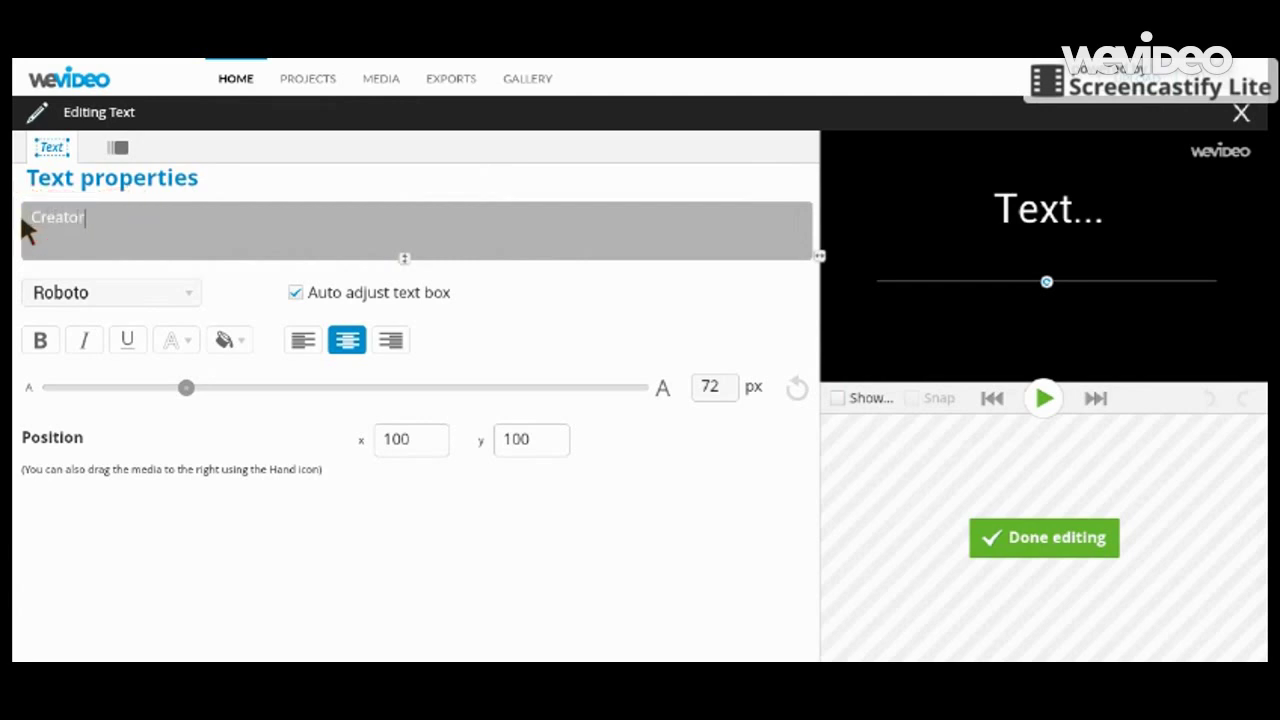
# Type credit lines Creator of Video, Director, Writer and Starring, each followed by the creator's name.
pyautogui.write('Creator of Video')
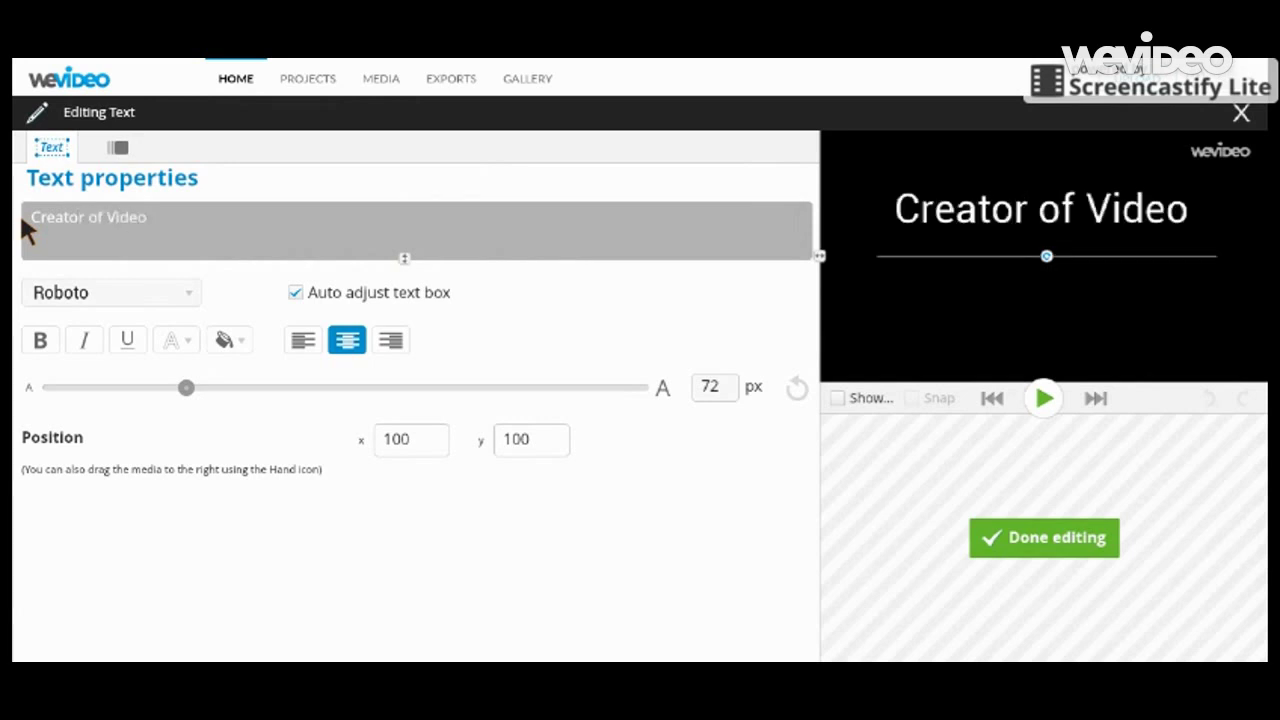
pyautogui.press('BackSpace')
pyautogui.write(':')
pyautogui.press('Return')
pyautogui.write('Sam ')
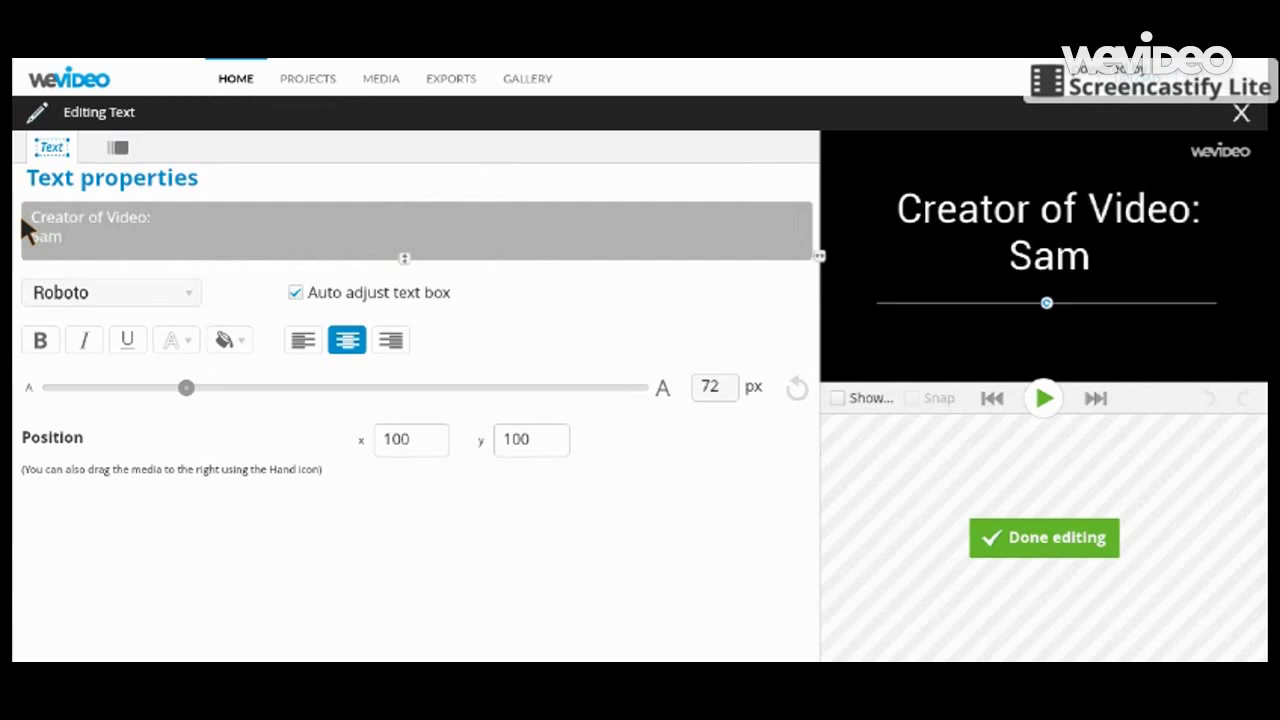
pyautogui.write('Director: D')
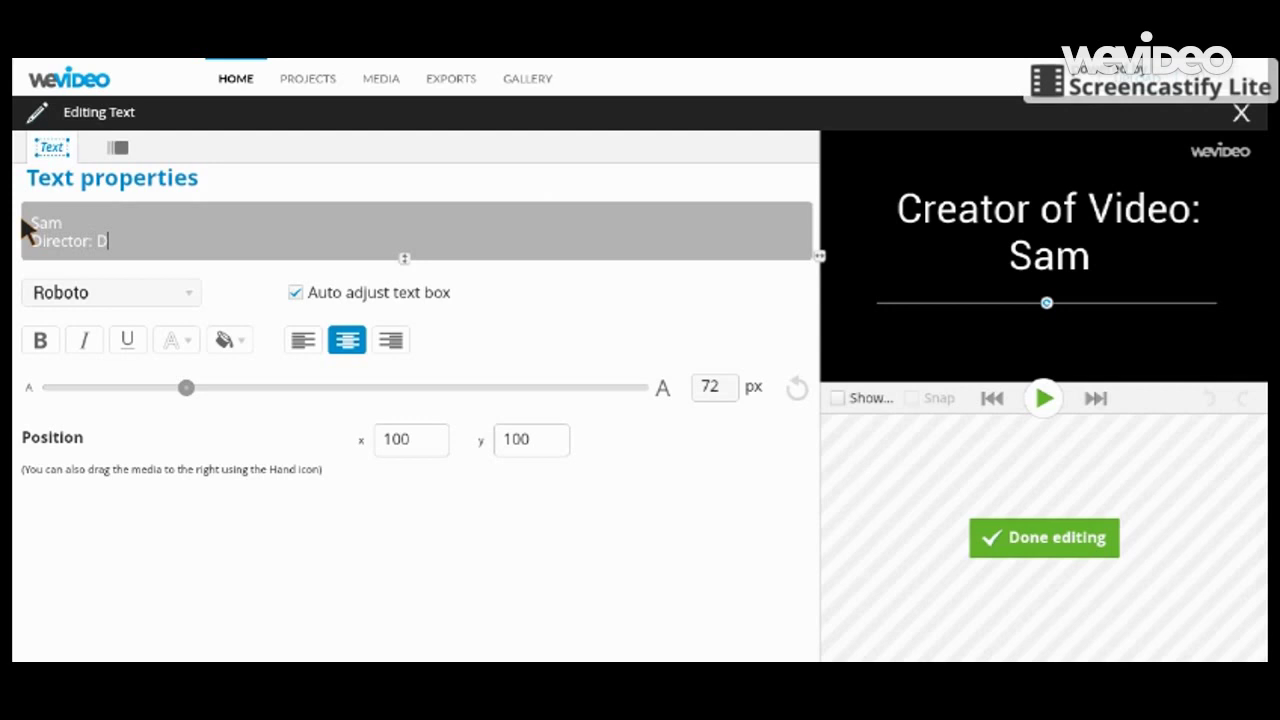
pyautogui.press('BackSpace')
pyautogui.write('Sam Writer: Sam')
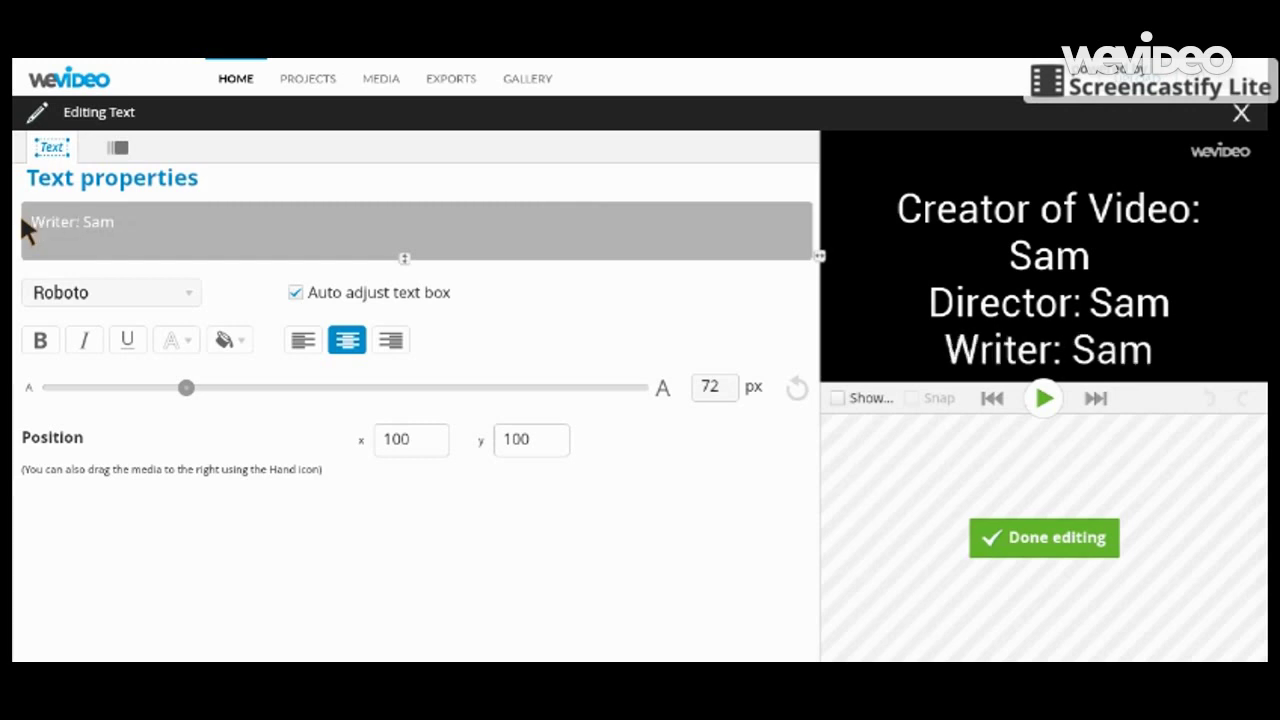
pyautogui.write('ing: Sam')
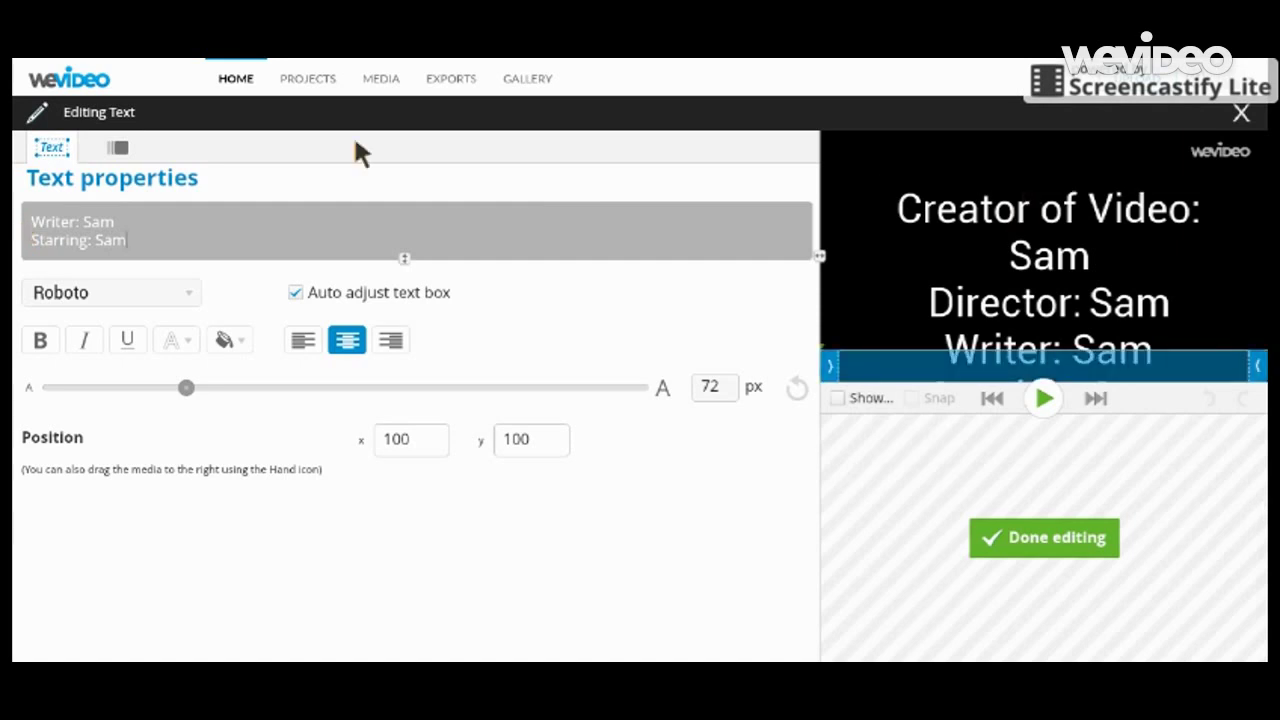
pyautogui.click(118, 148)
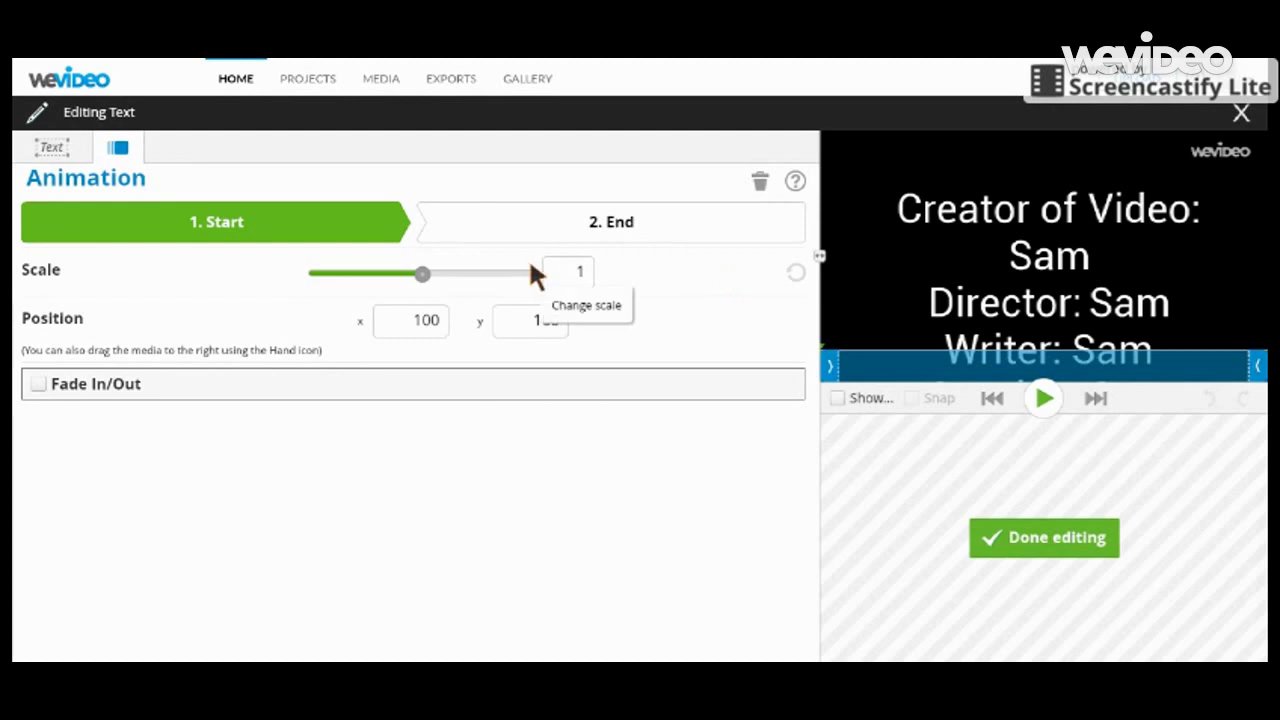
# Raise the credits' end position so the text scrolls upward, then play from 0:00.
pyautogui.click(637, 224)
pyautogui.moveTo(1008, 305); pyautogui.dragTo(1010, 196)
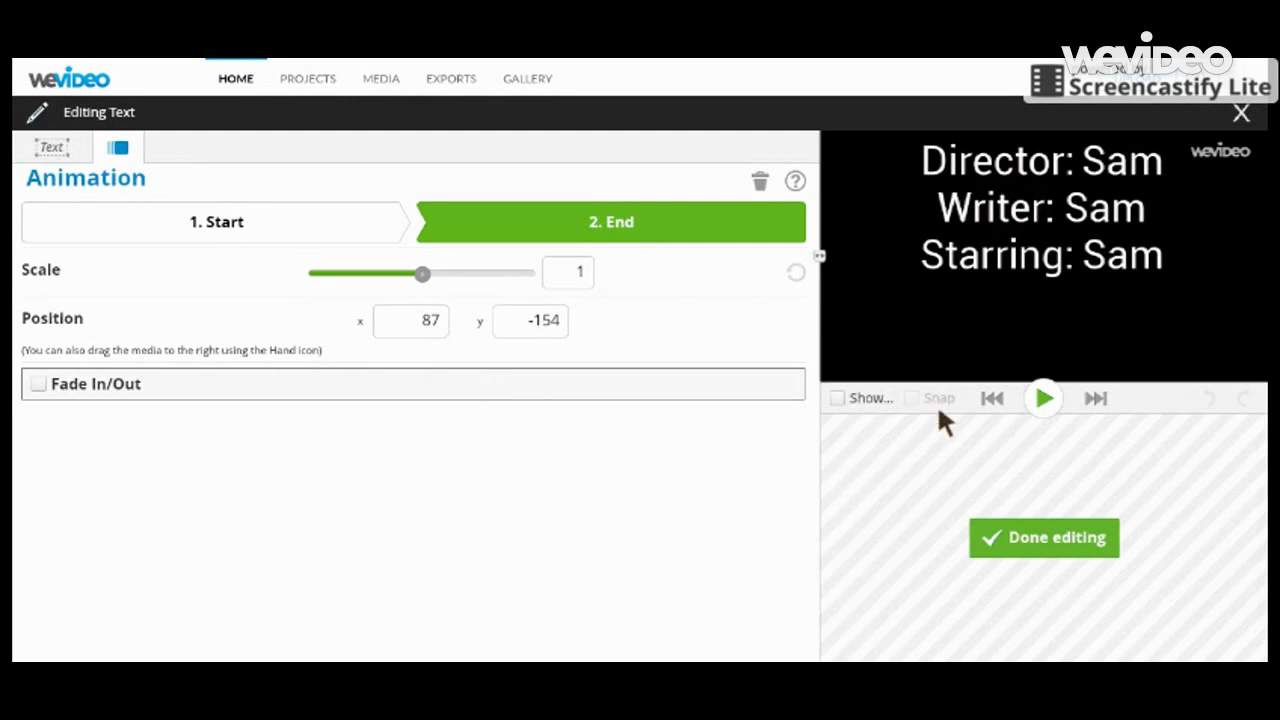
pyautogui.click(997, 541)
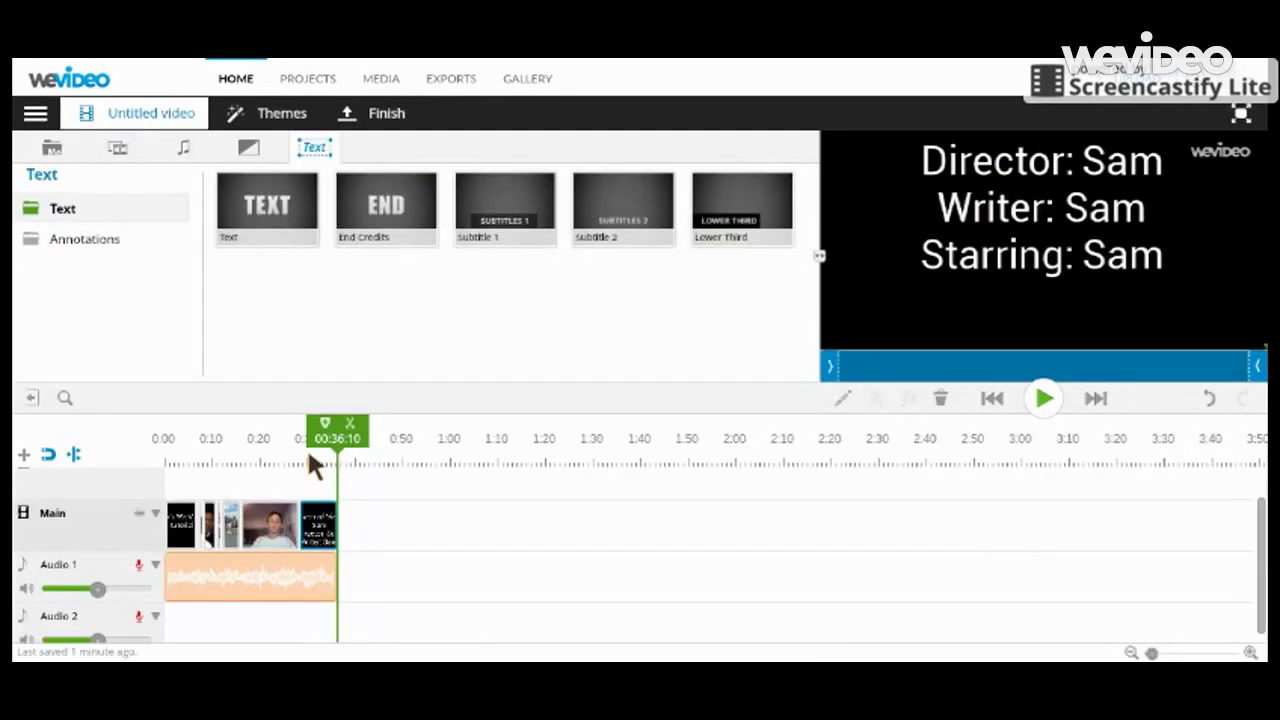
pyautogui.moveTo(340, 460); pyautogui.dragTo(96, 436)
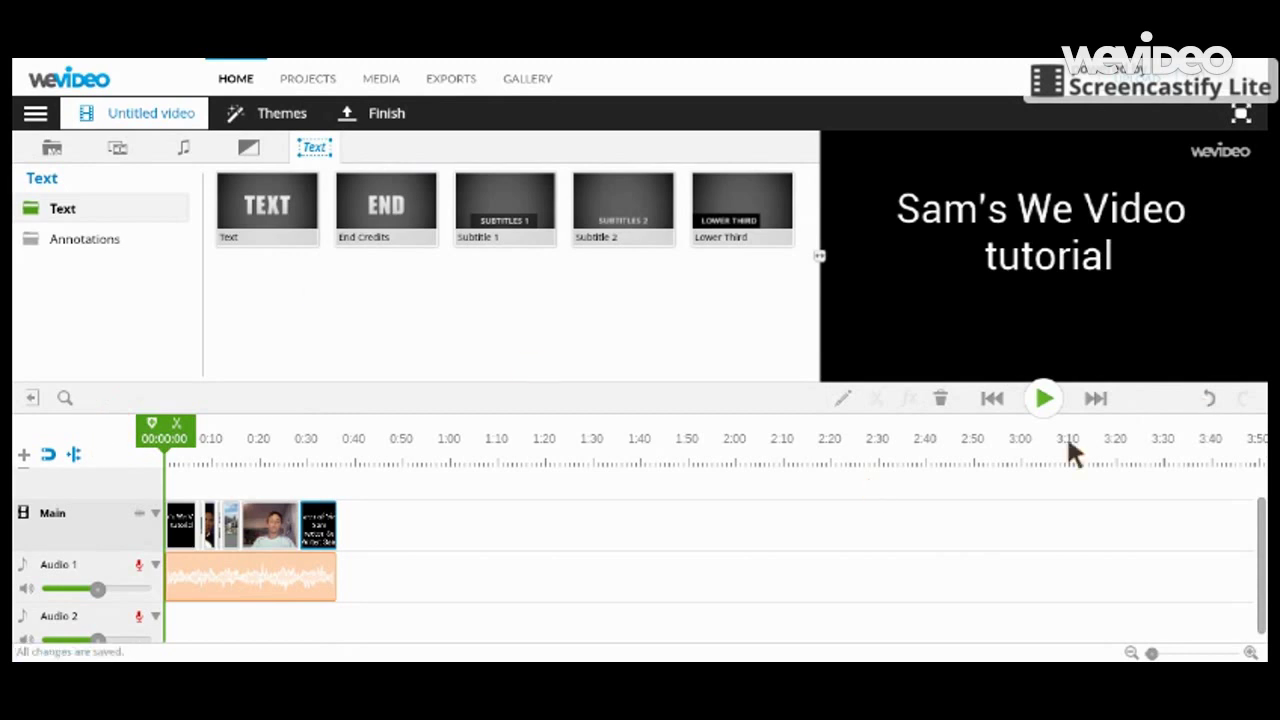
pyautogui.click(1044, 395)
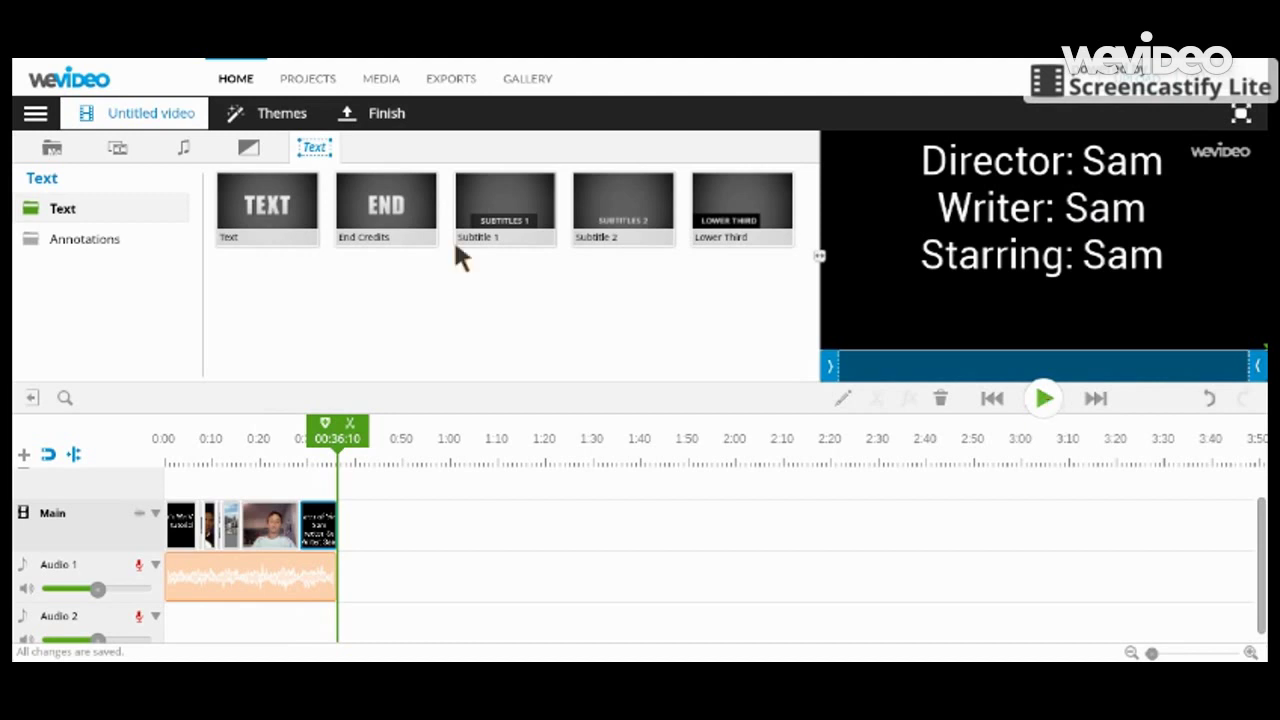
pyautogui.click(236, 118)
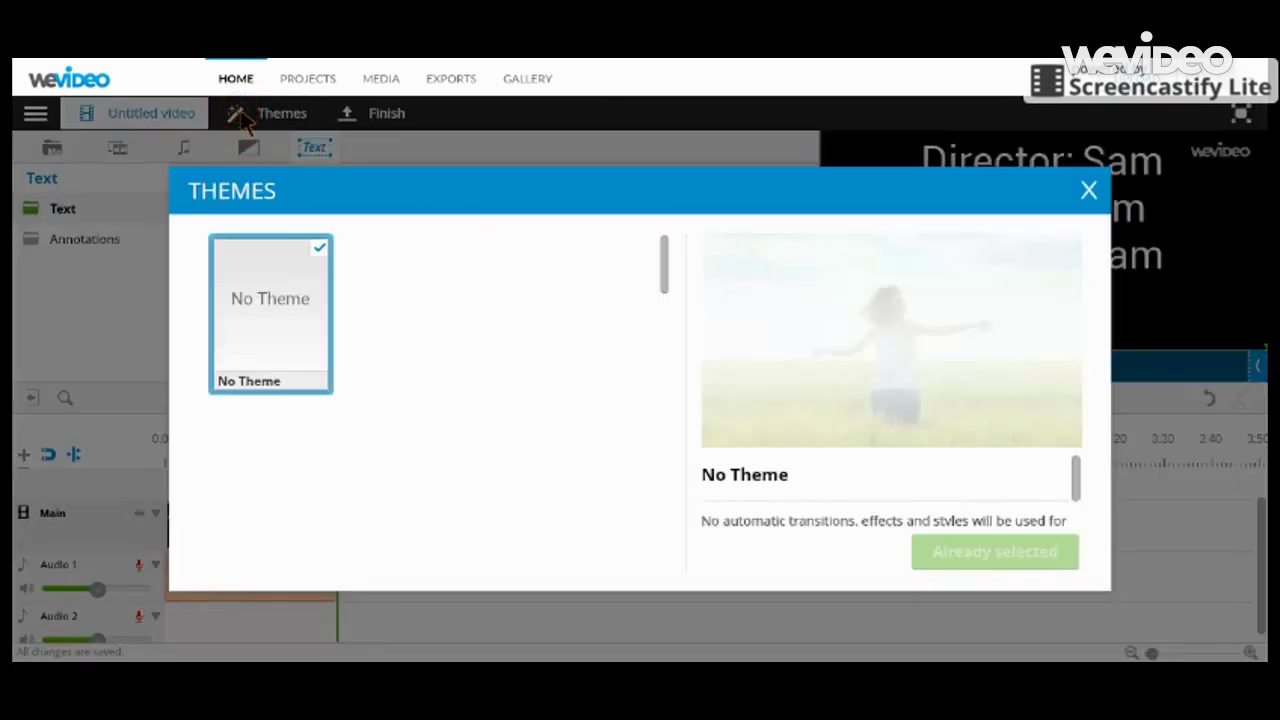
pyautogui.moveTo(663, 268); pyautogui.dragTo(650, 350)
pyautogui.click(446, 359)
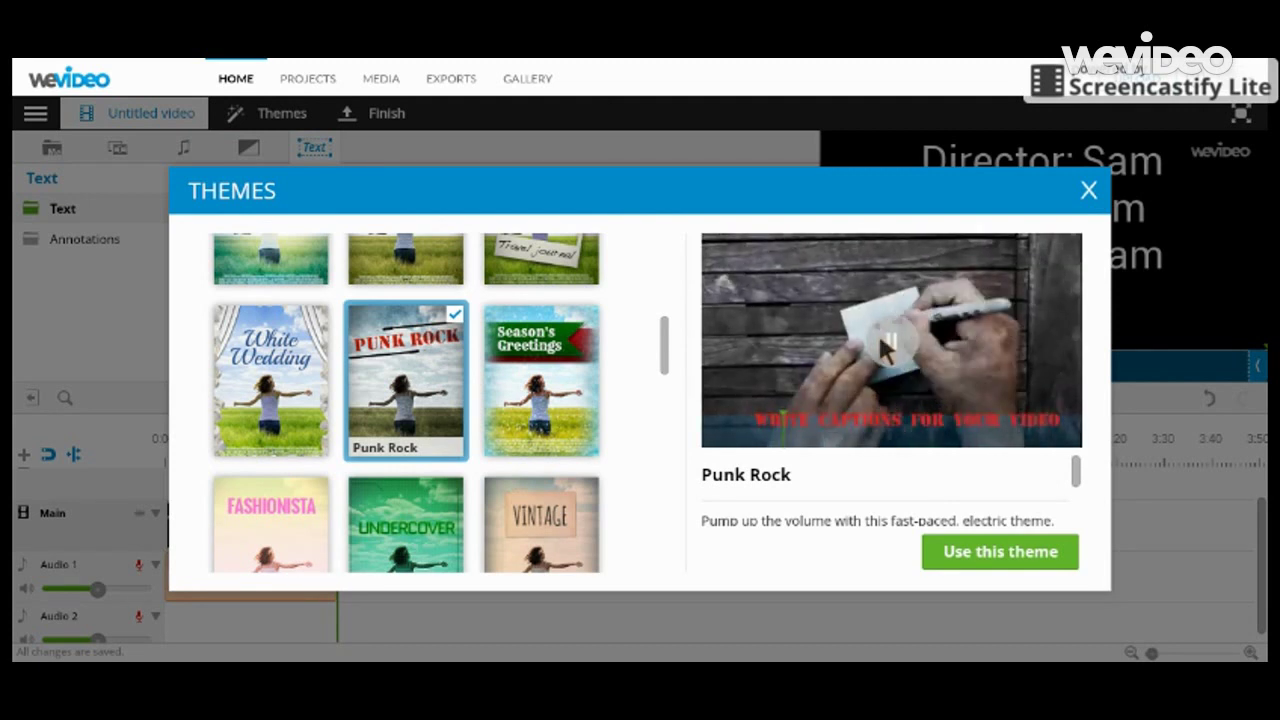
pyautogui.click(1017, 561)
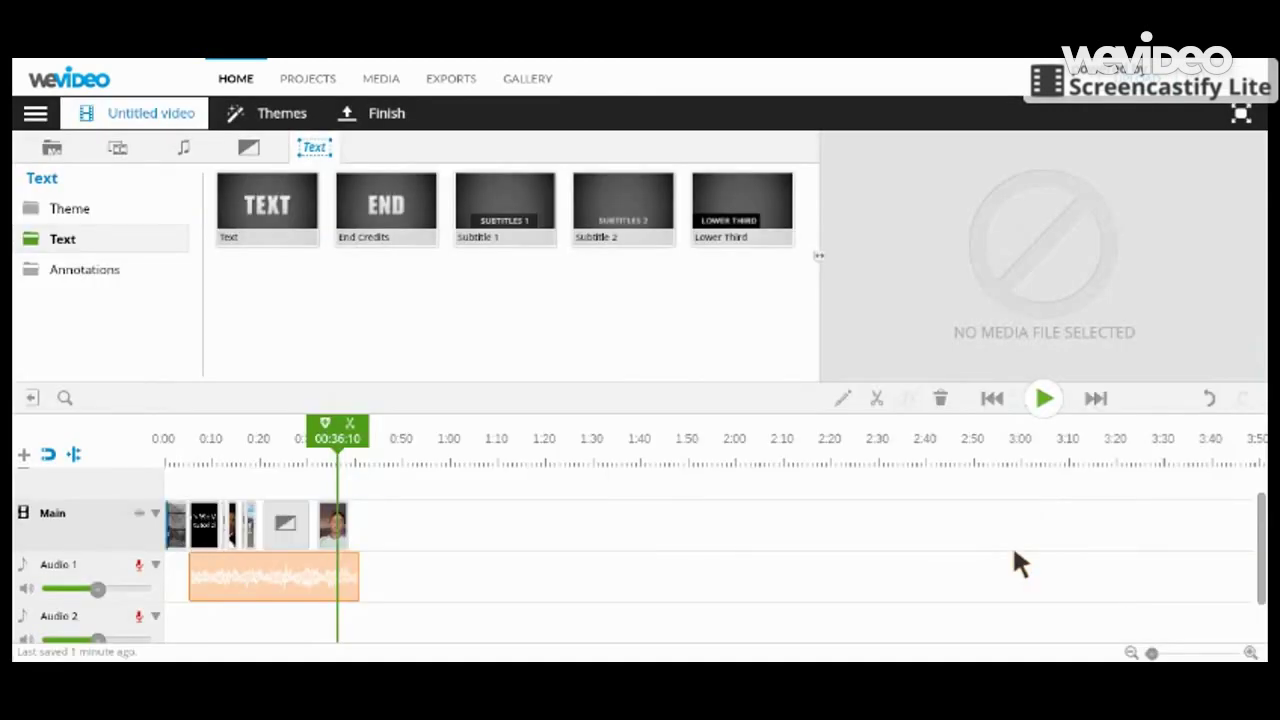
pyautogui.moveTo(329, 443); pyautogui.dragTo(168, 447)
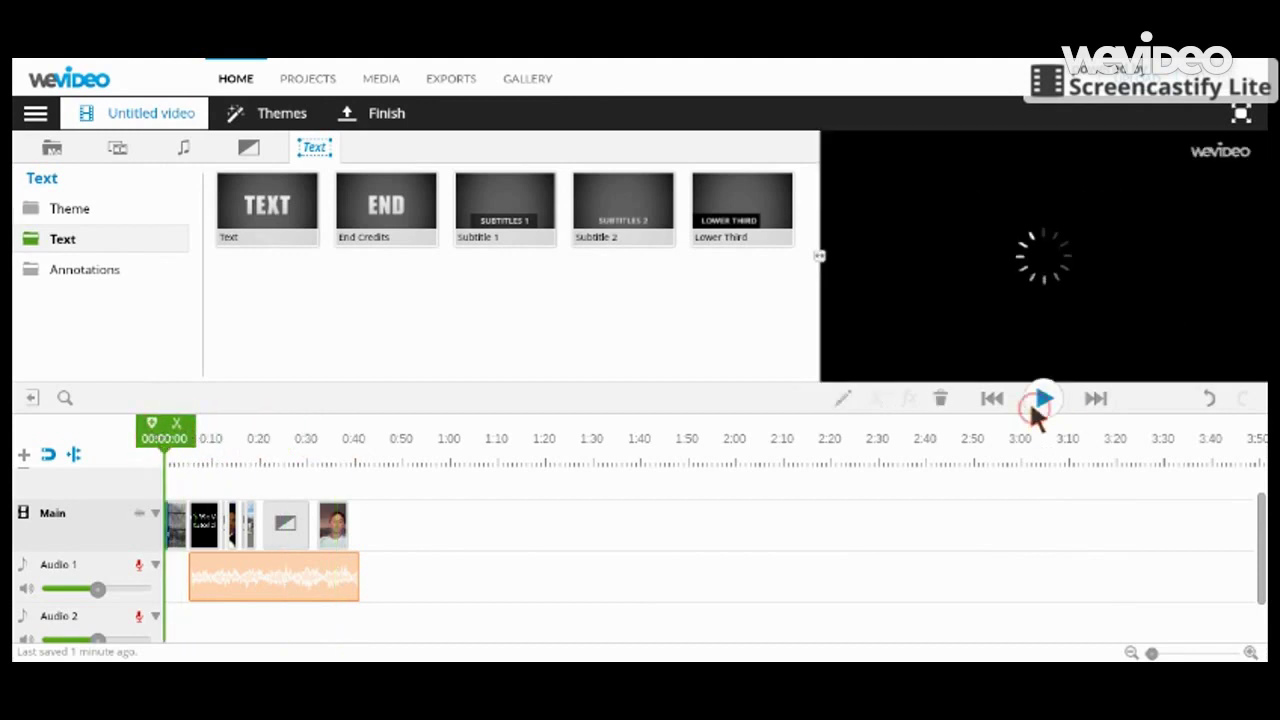
pyautogui.click(1041, 400)
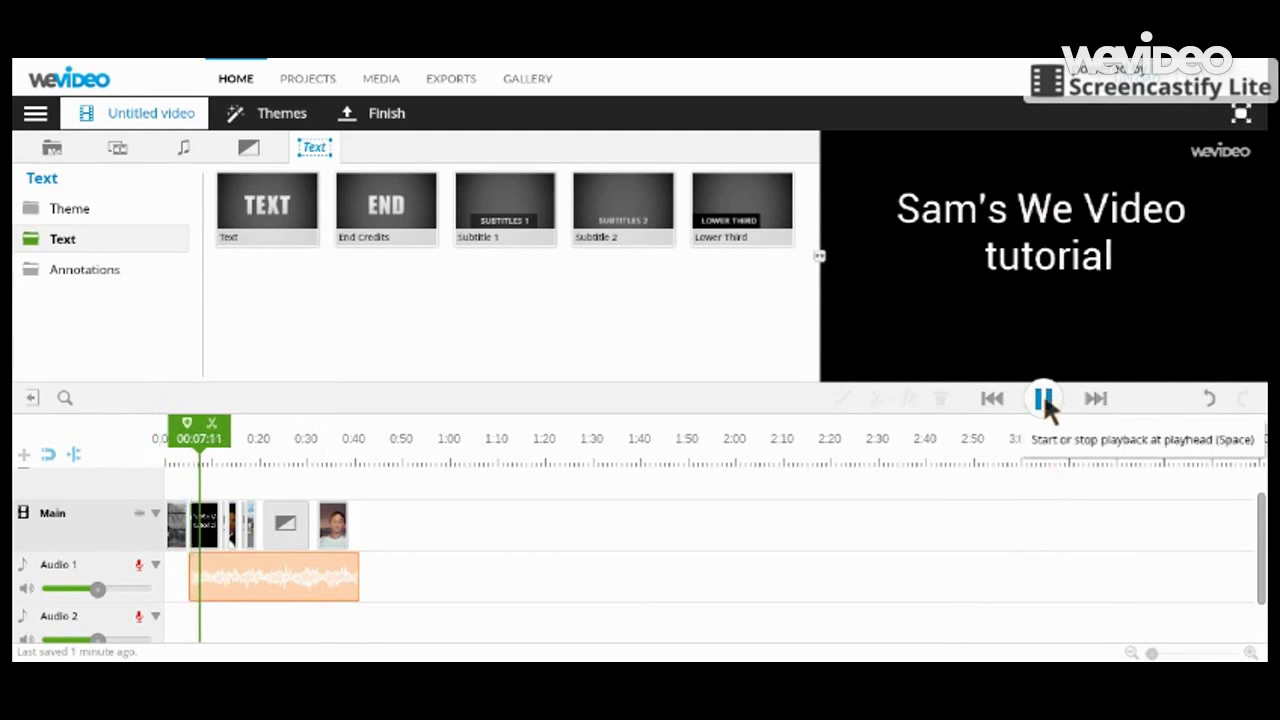
pyautogui.click(1042, 393)
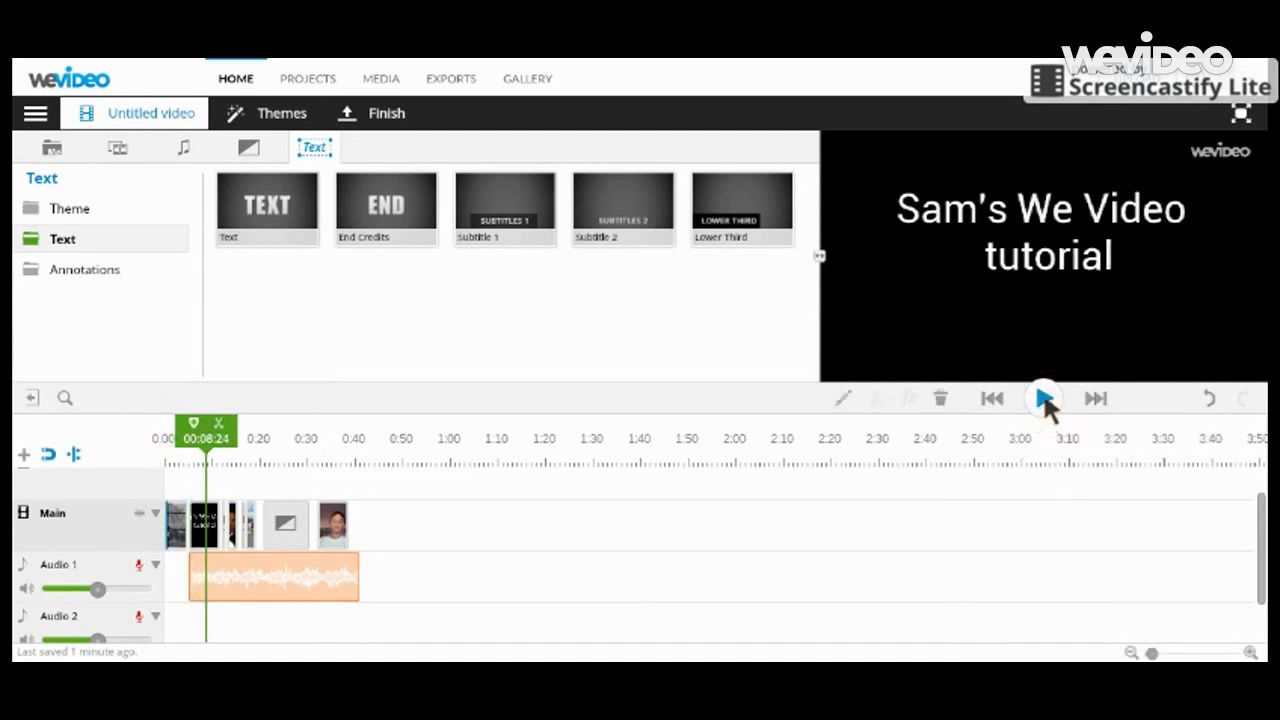
pyautogui.click(245, 122)
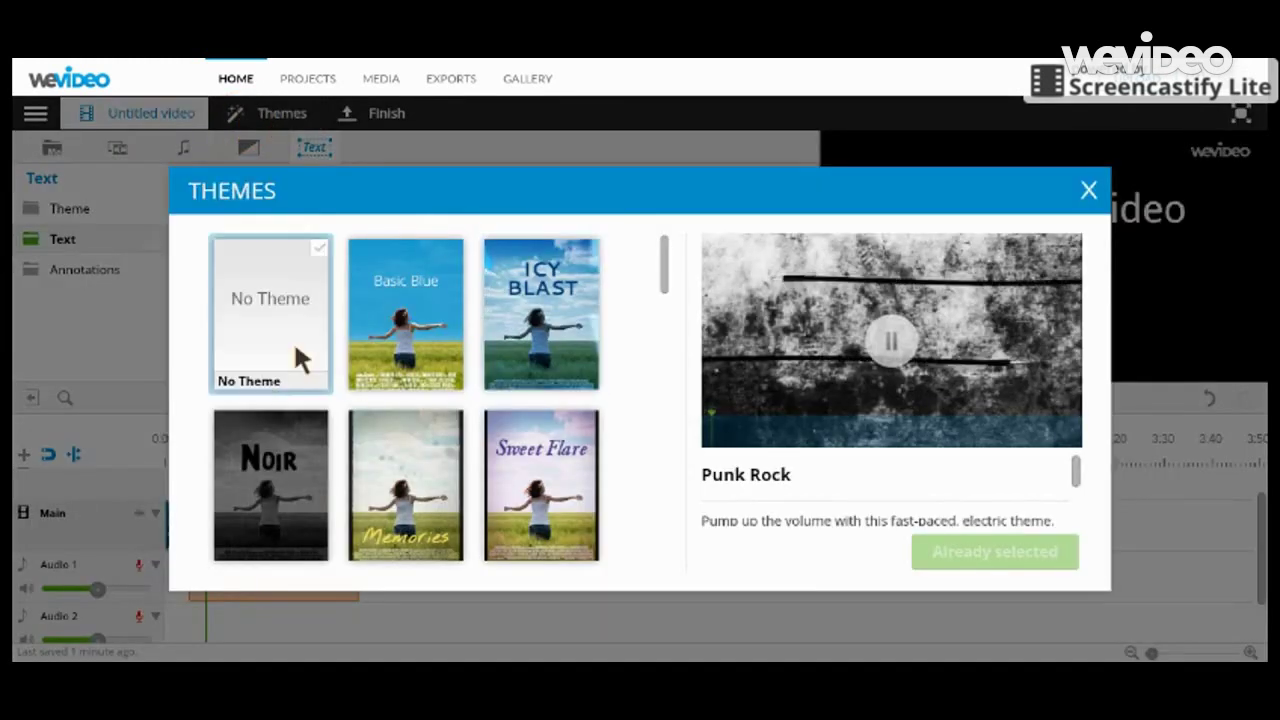
pyautogui.click(293, 336)
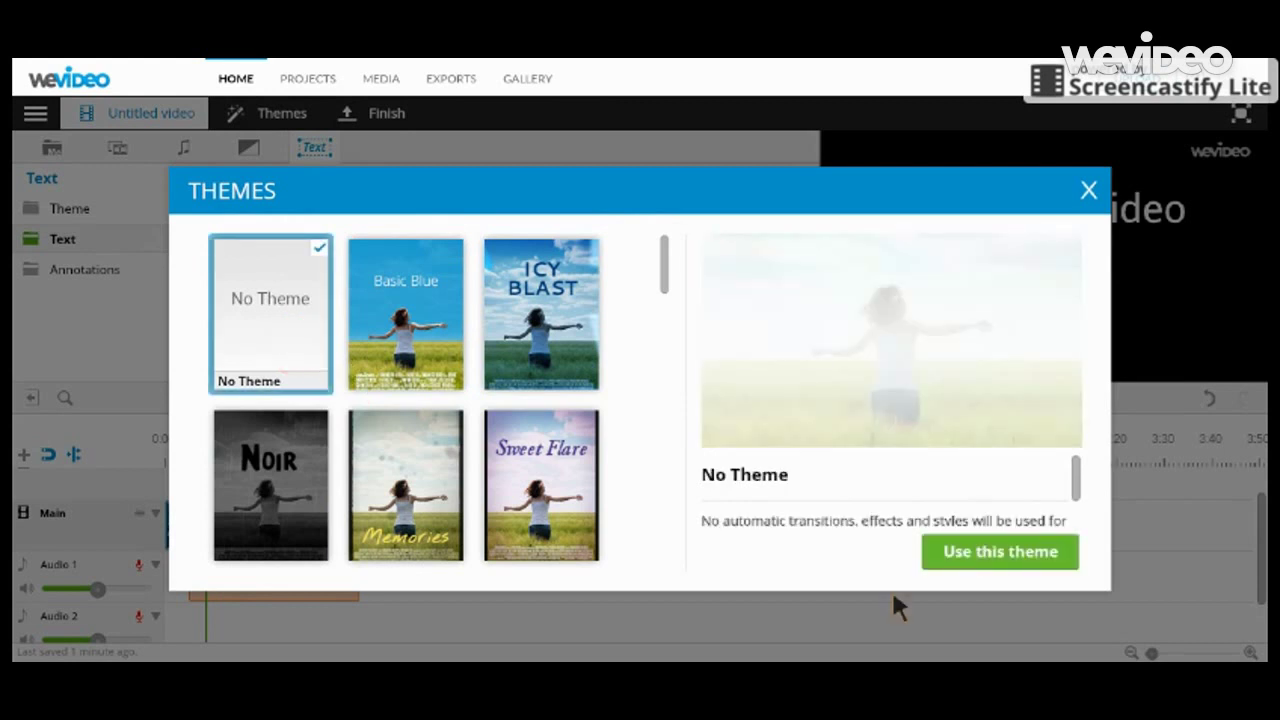
pyautogui.click(940, 555)
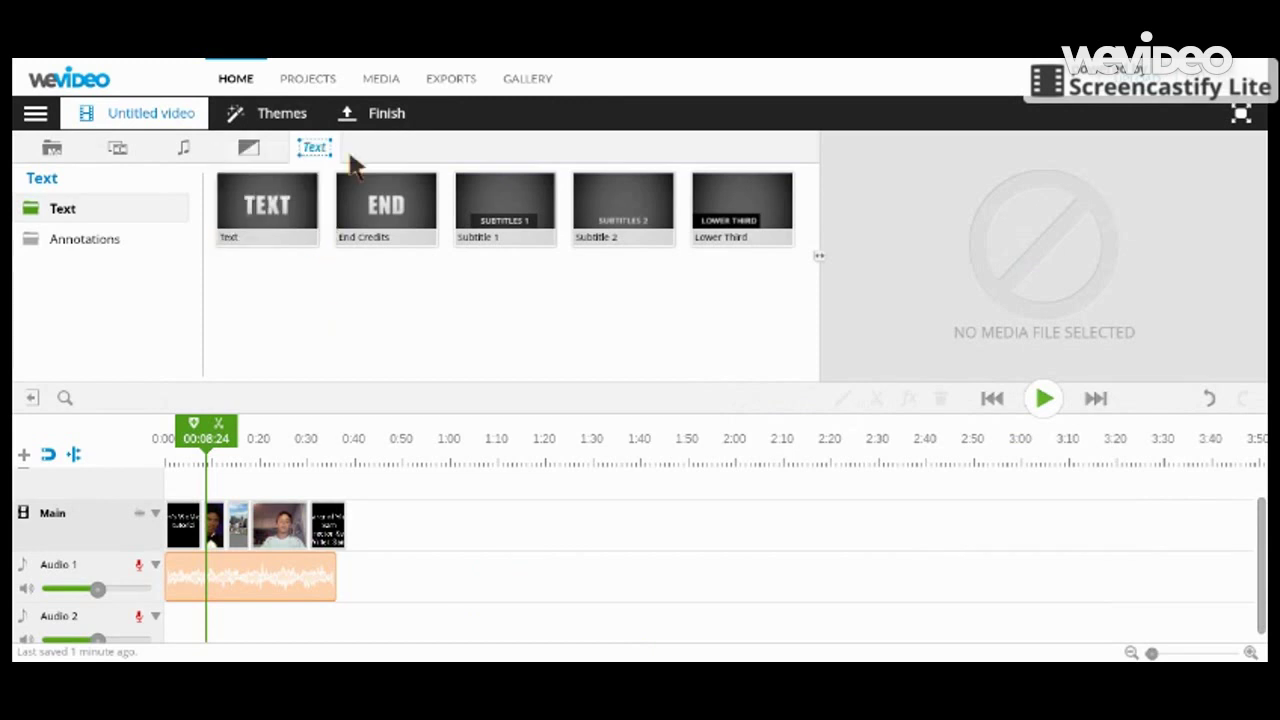
# Finish the video and set its title to "[creator's name]'s WeVideo Tutorial".
pyautogui.click(370, 116)
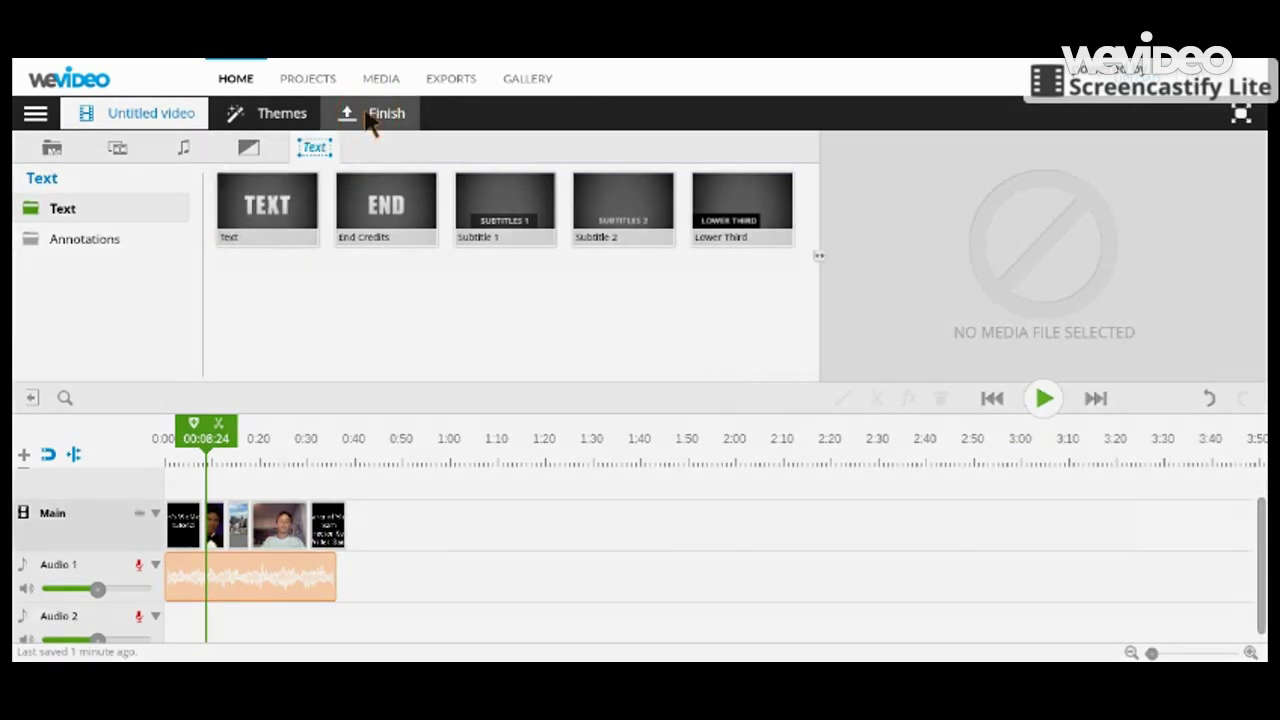
pyautogui.click(605, 400)
pyautogui.press('BackSpace')
pyautogui.press('BackSpace')
pyautogui.press('BackSpace')
pyautogui.press('BackSpace')
pyautogui.press('BackSpace')
pyautogui.press('BackSpace')
pyautogui.press('BackSpace')
pyautogui.press('BackSpace')
pyautogui.press('BackSpace')
pyautogui.press('BackSpace')
pyautogui.press('BackSpace')
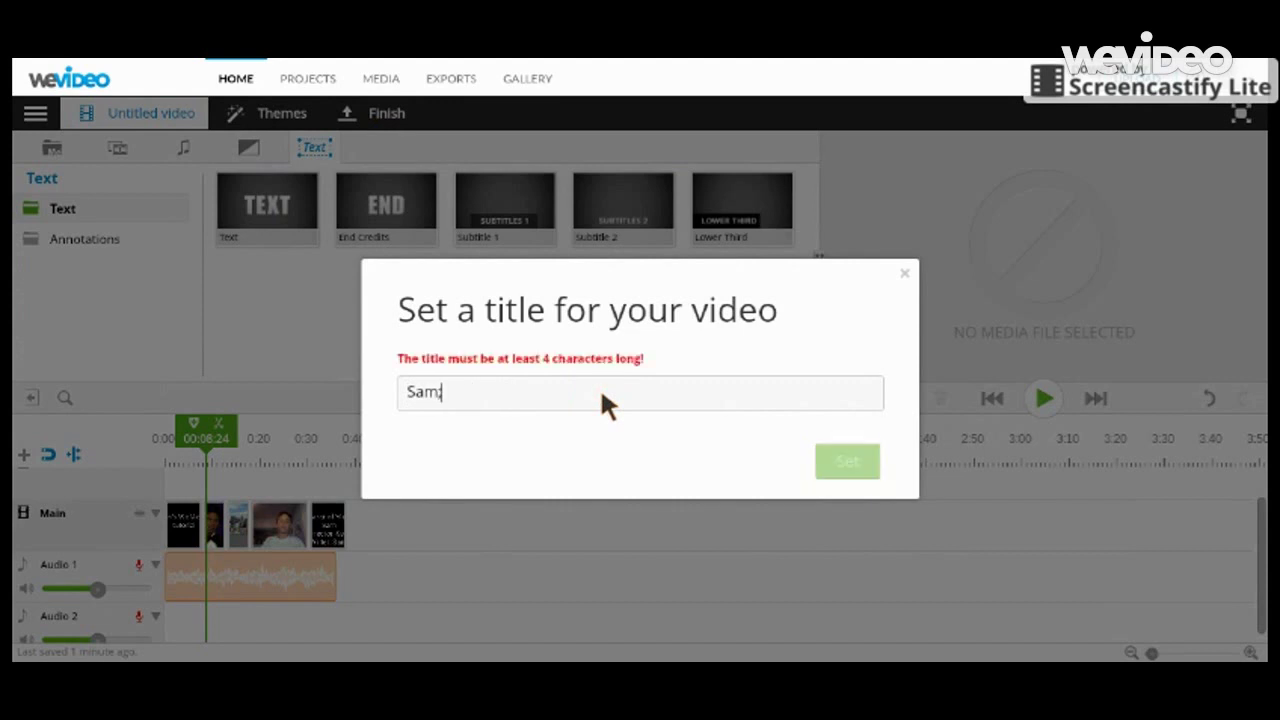
pyautogui.write("'s Ve")
pyautogui.press('BackSpace')
pyautogui.press('BackSpace')
pyautogui.write('WeVideo')
pyautogui.press('BackSpace')
pyautogui.write('eo ')
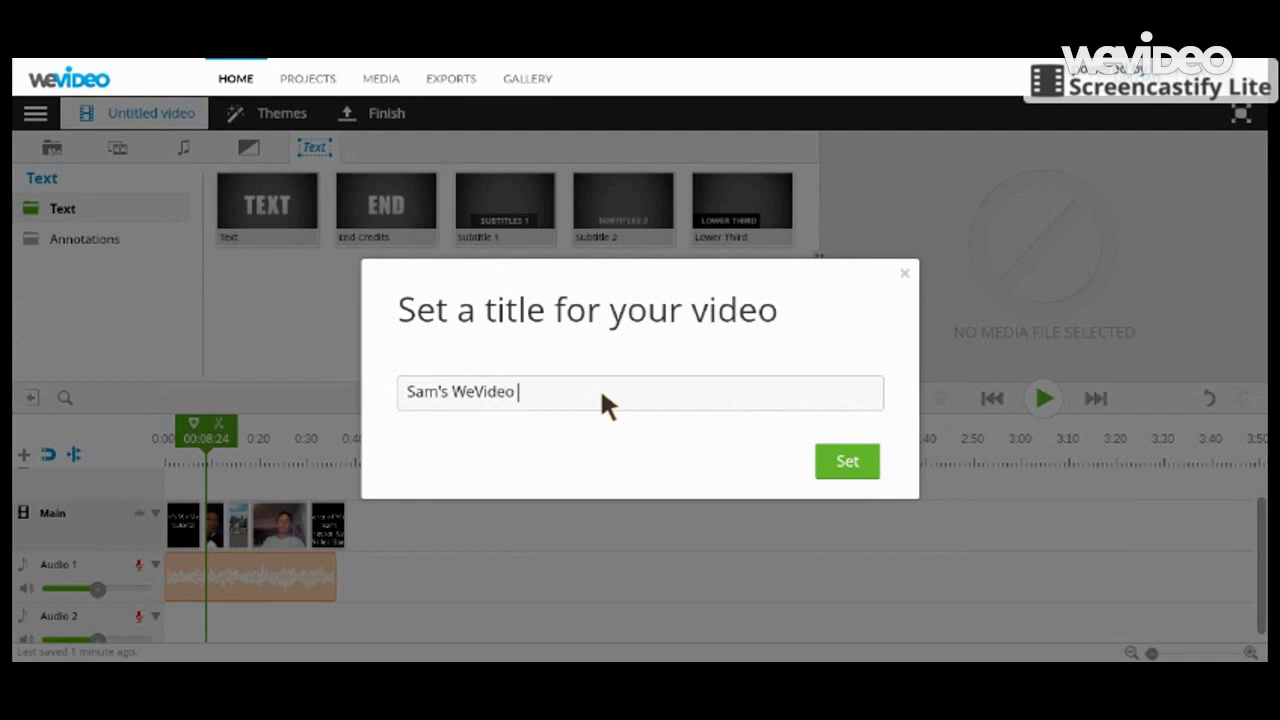
pyautogui.write('Tutorial')
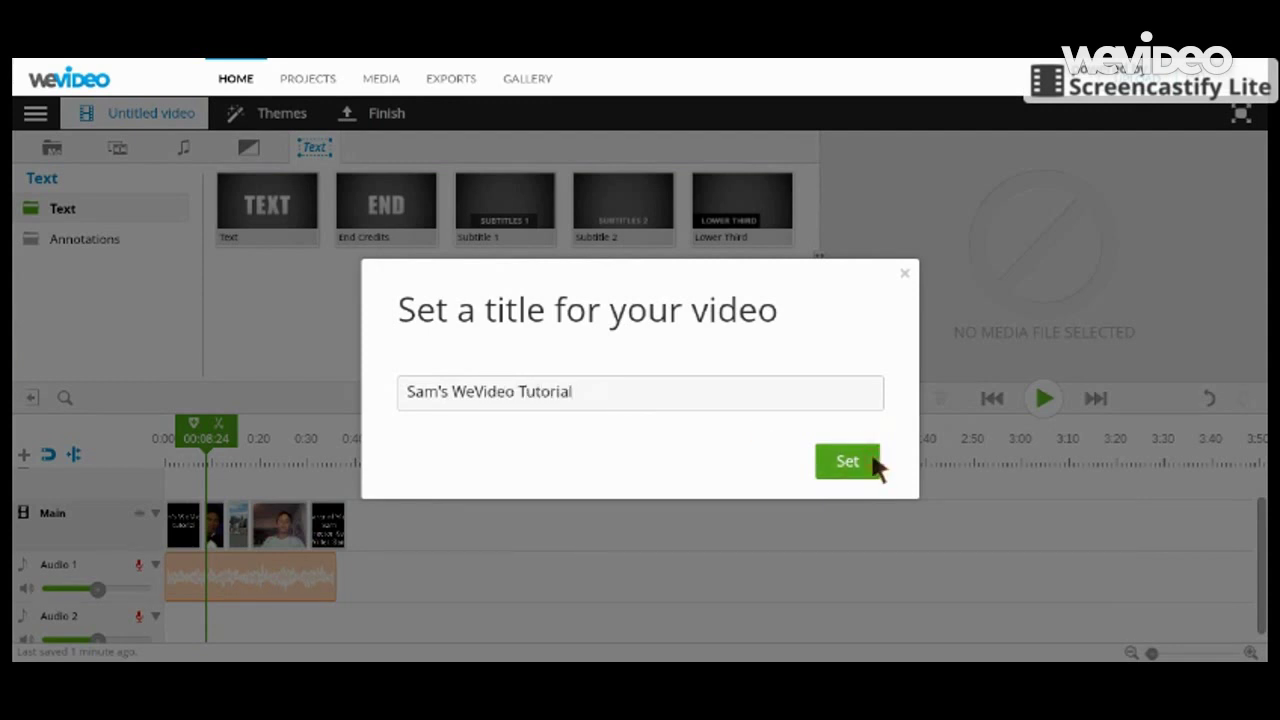
pyautogui.click(874, 464)
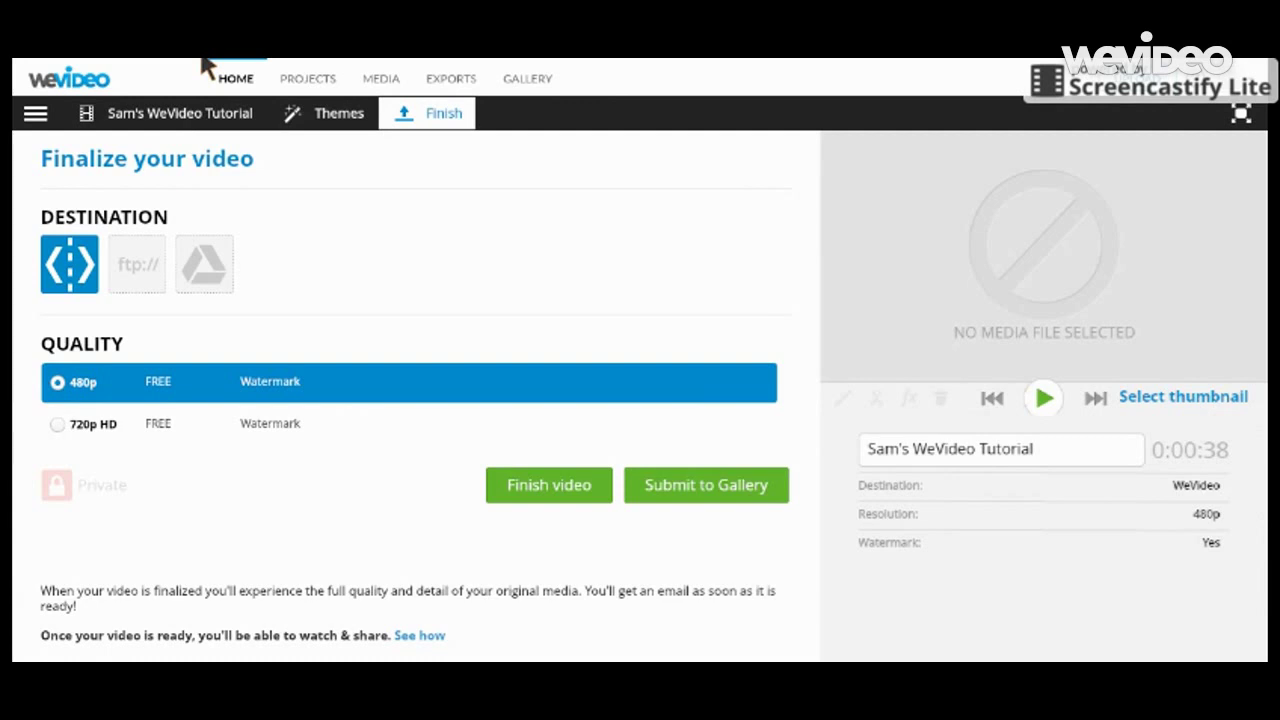
# Add Google Drive as a second export destination and finish the video at 480p.
pyautogui.click(213, 268)
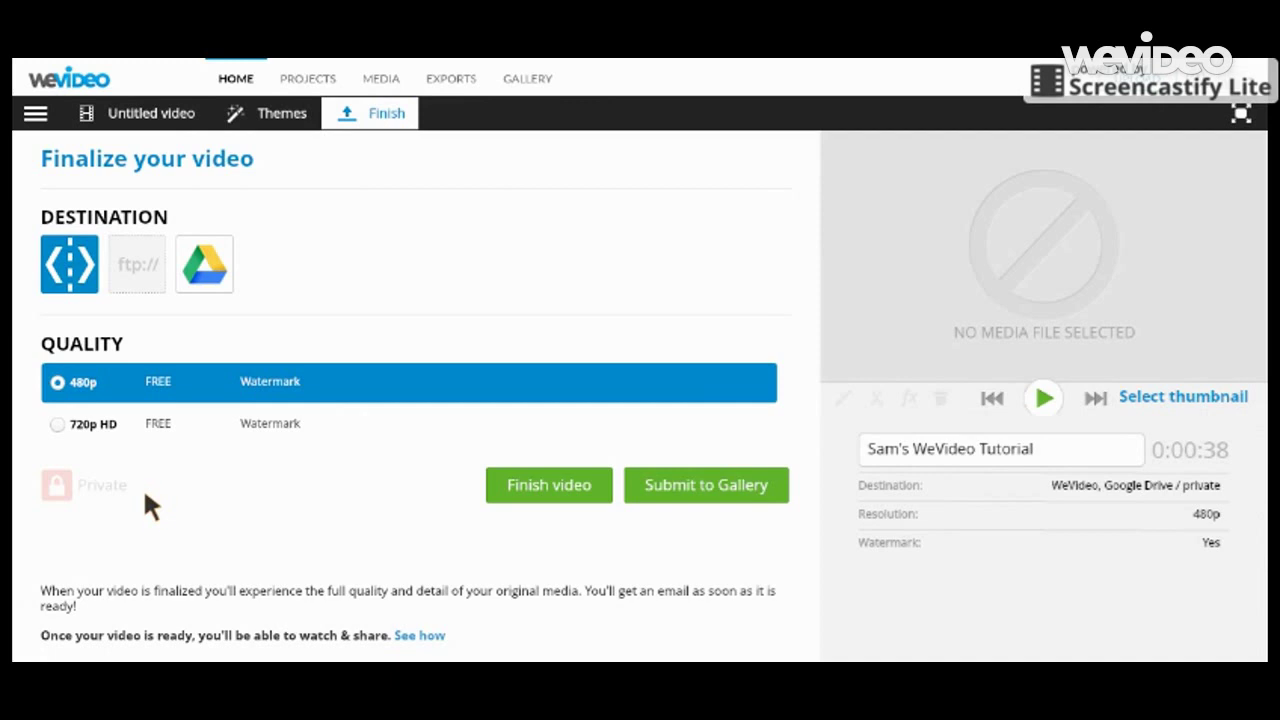
pyautogui.click(521, 483)
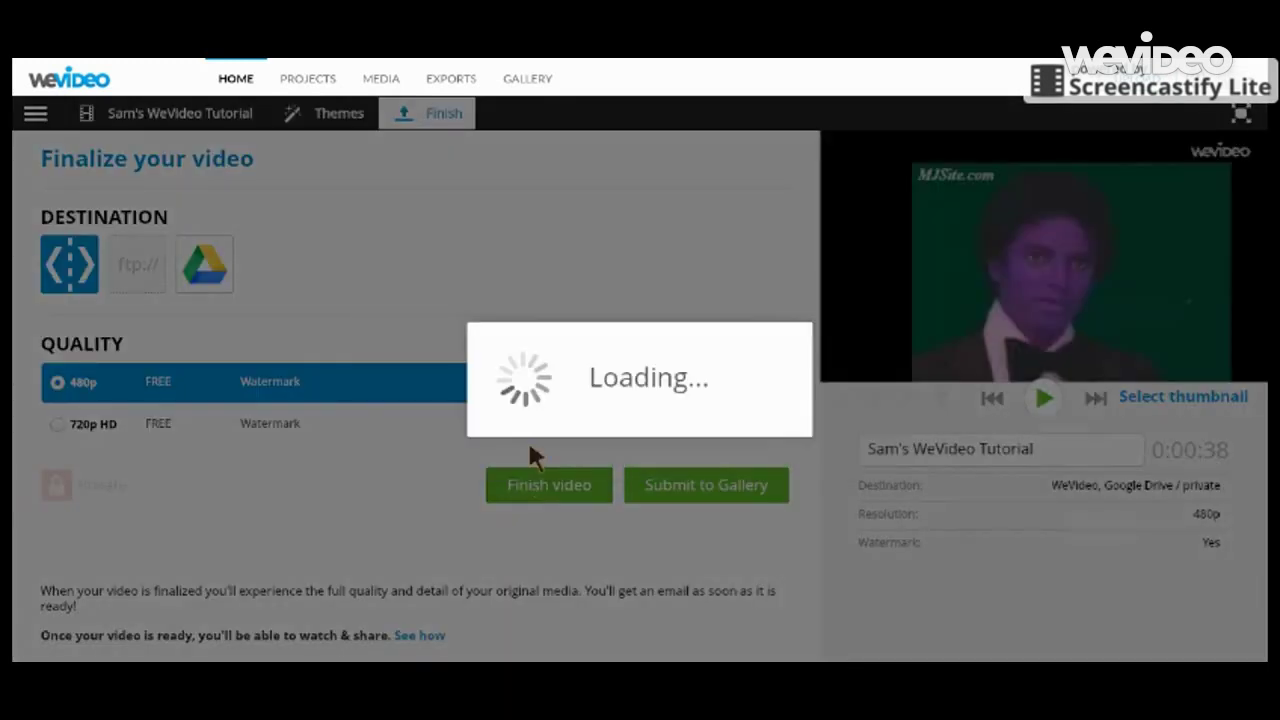